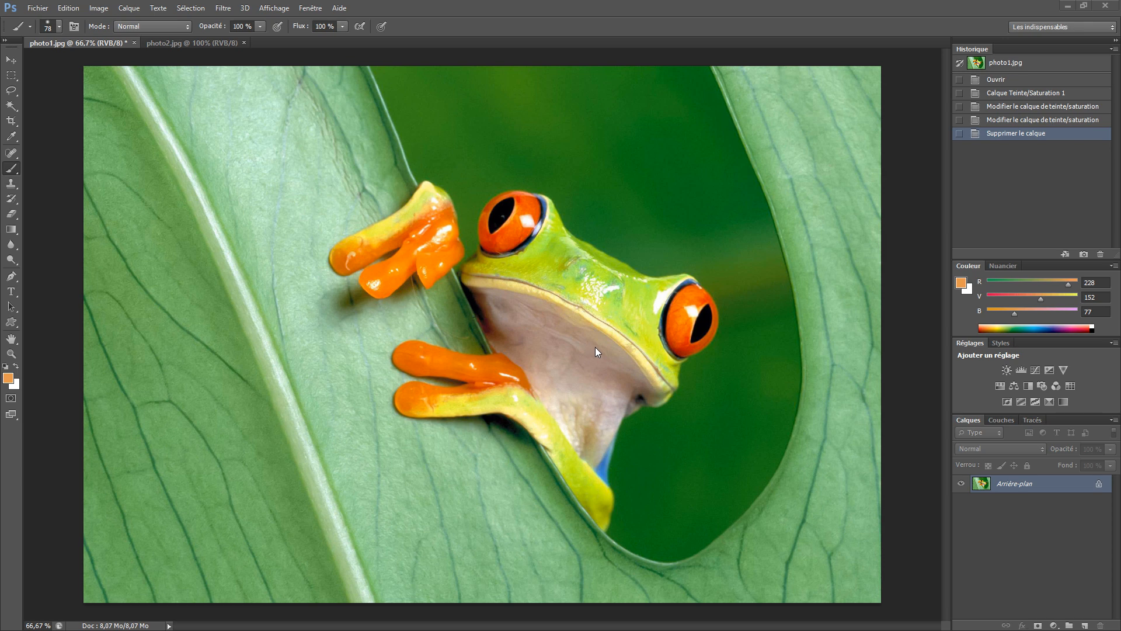
Add a Hue/Saturation adjustment layer above the frog photo
click(1053, 624)
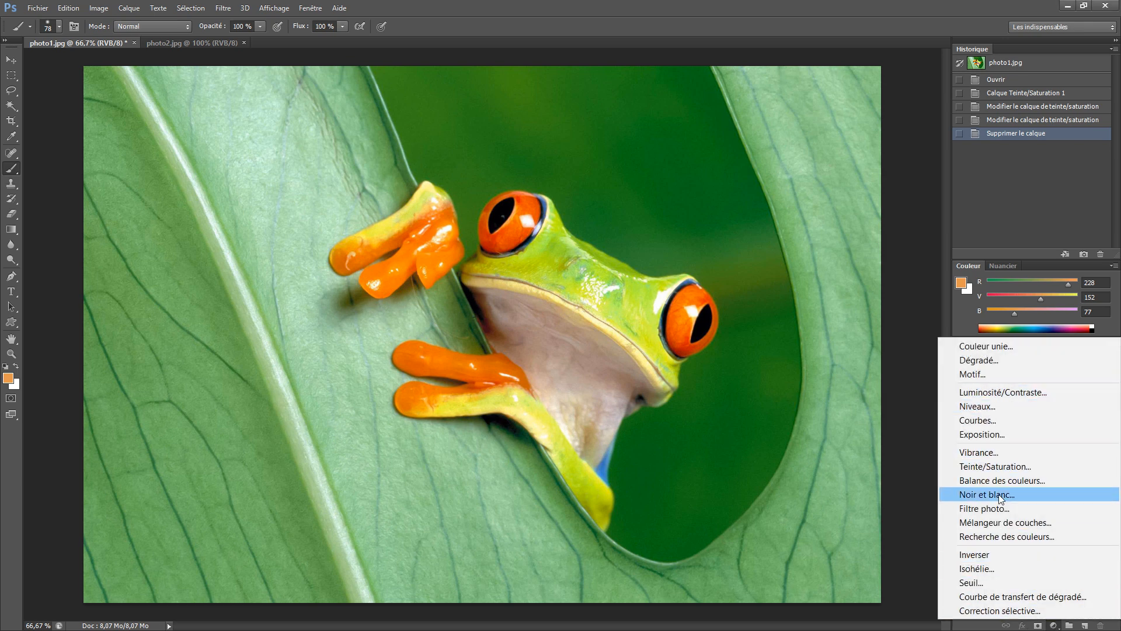
click(1012, 467)
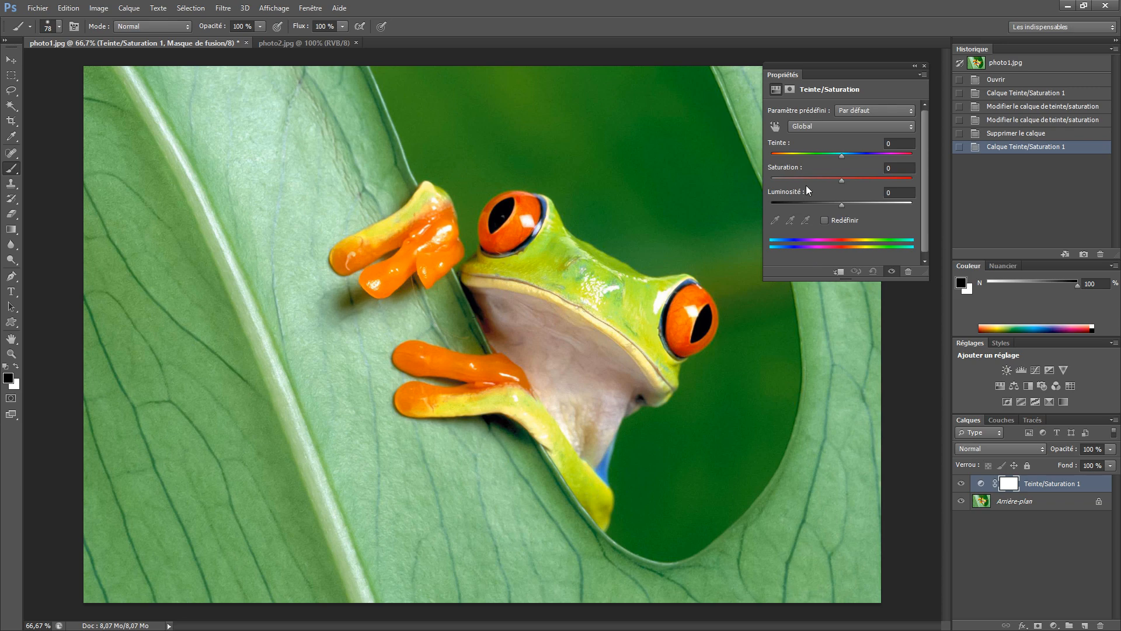
Try global hue shifts of +105 and +18 on the frog photo and reset the hue to 0
drag(841, 157, 891, 164)
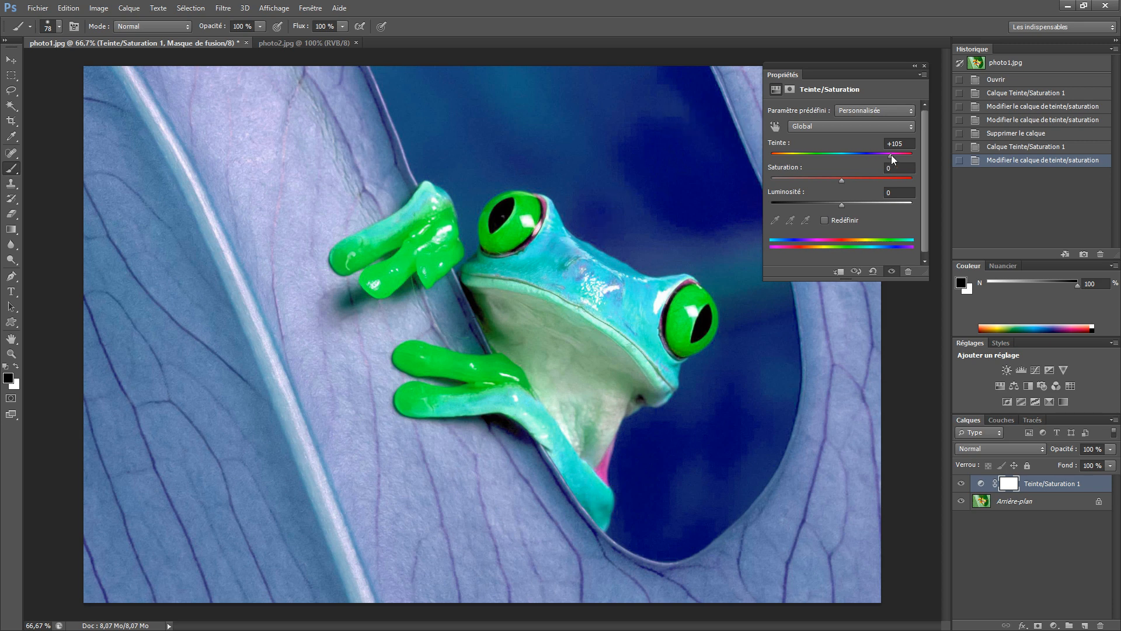
drag(889, 155, 855, 155)
click(903, 145)
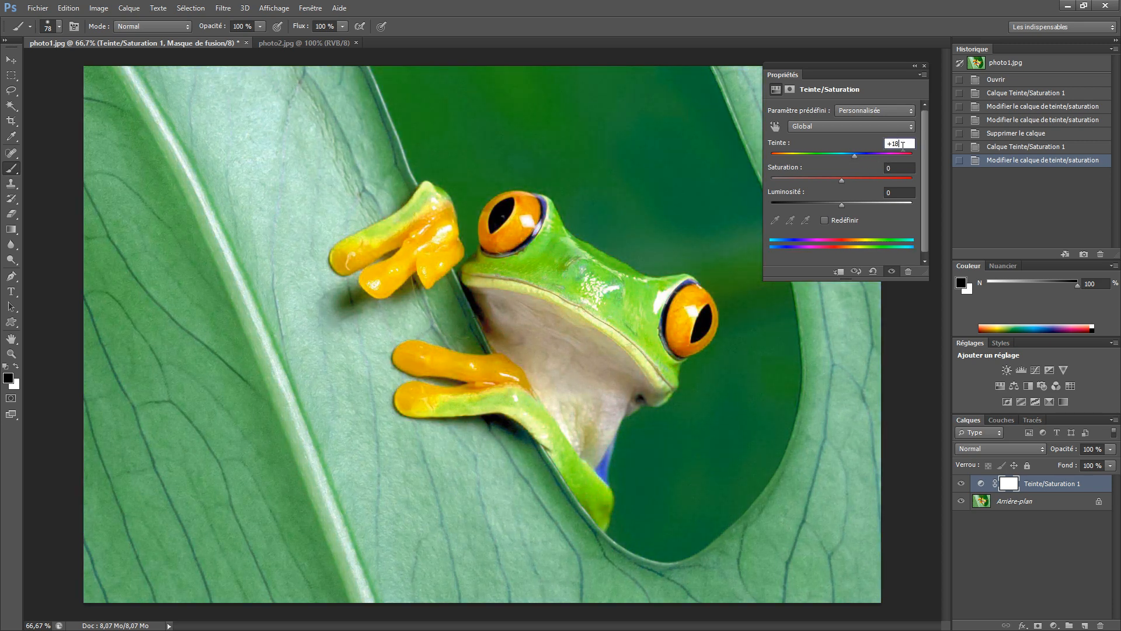
double_click(902, 145)
text(0)
key(Tab)
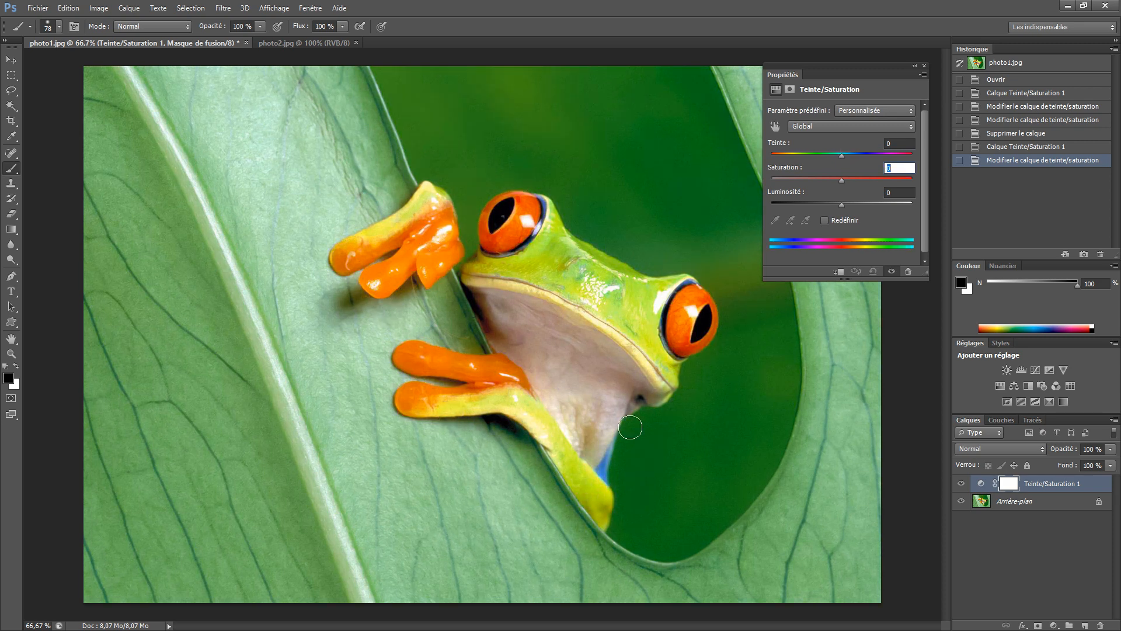
Target the Reds range by sampling the frog's eye in the image and set its hue to +30
click(776, 127)
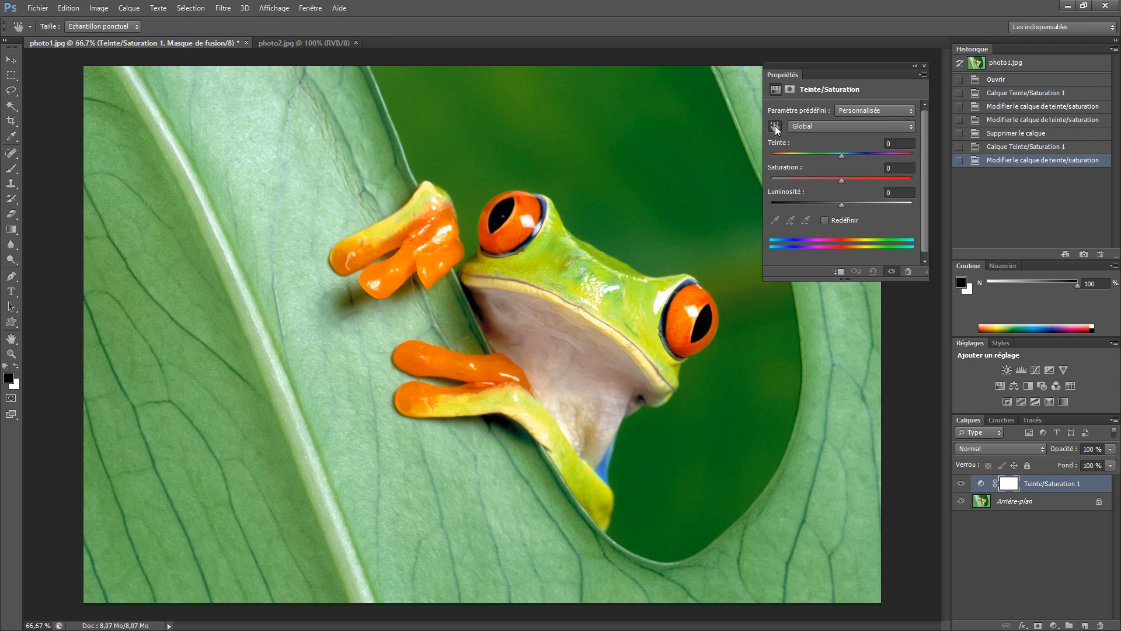
click(506, 235)
drag(842, 155, 865, 157)
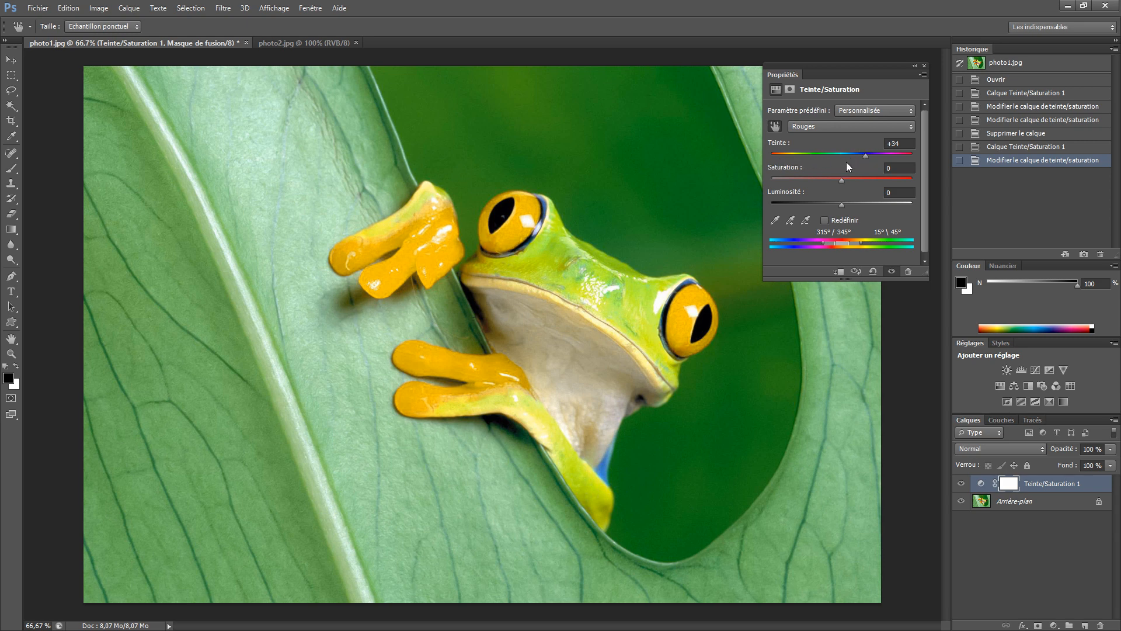
drag(867, 154, 856, 155)
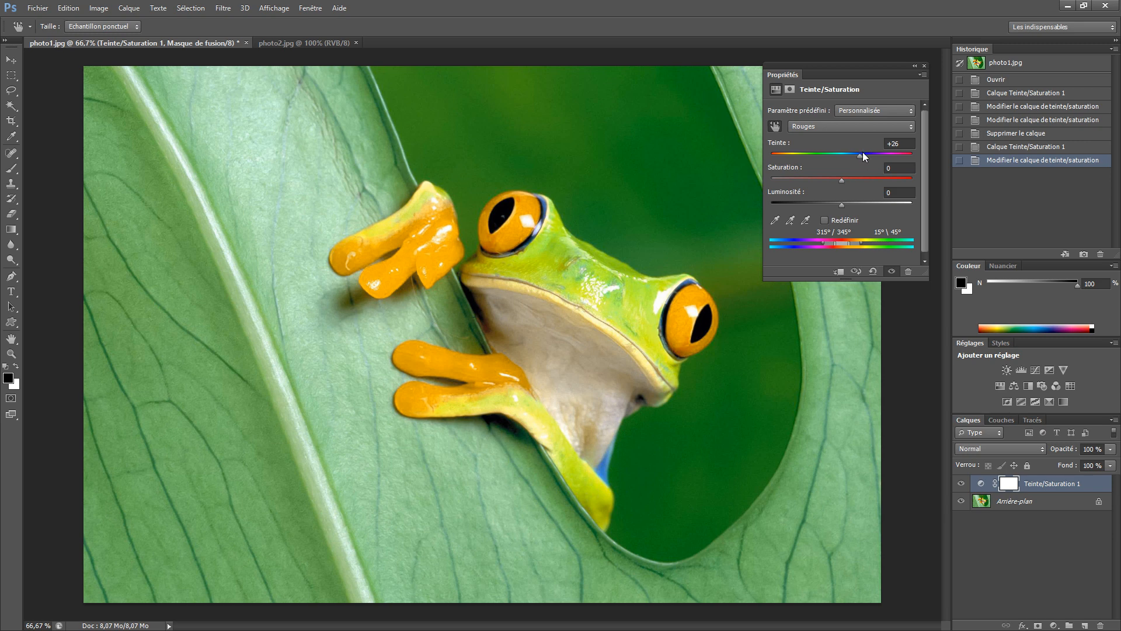
drag(861, 154, 863, 157)
Set the saturation of the Reds to -38 and their lightness to -18
drag(843, 180, 911, 185)
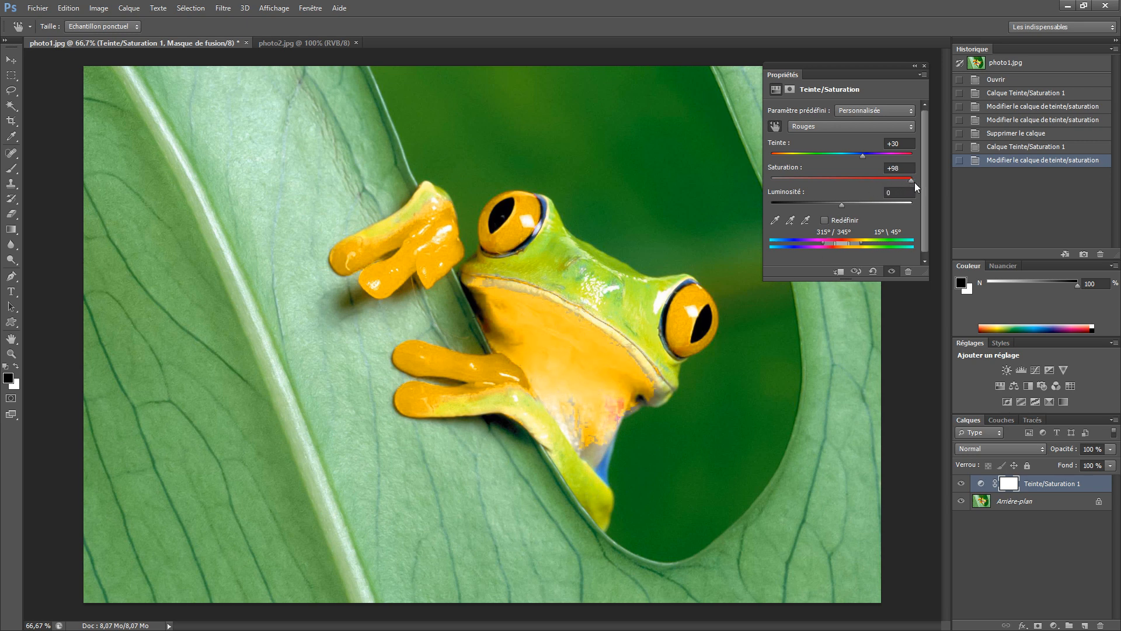
drag(912, 181, 821, 181)
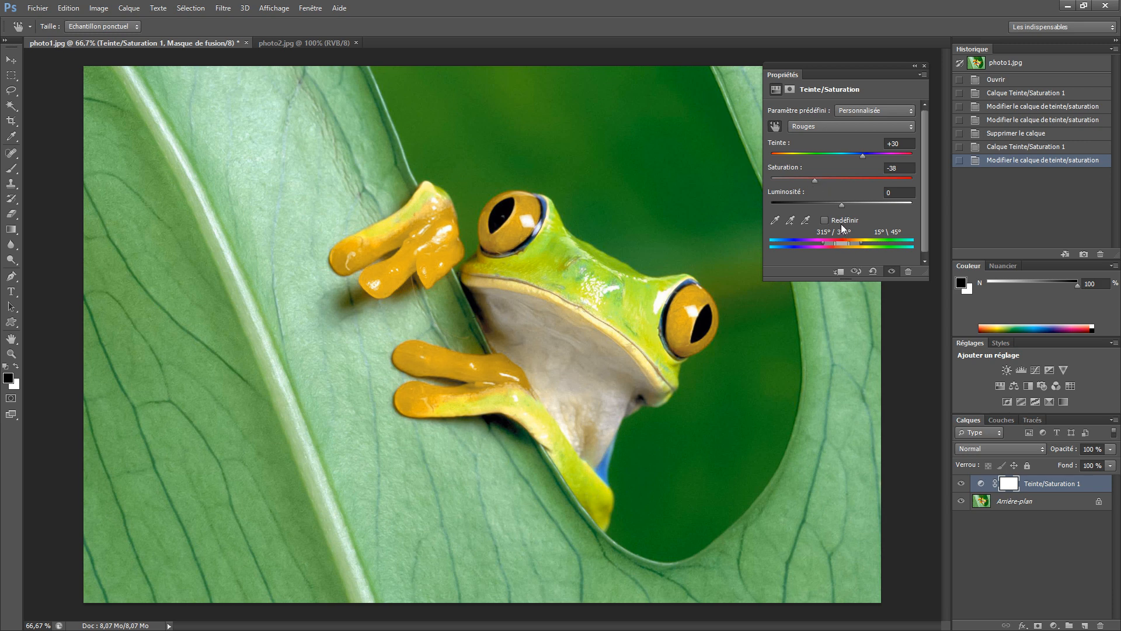
click(842, 208)
drag(842, 208, 937, 217)
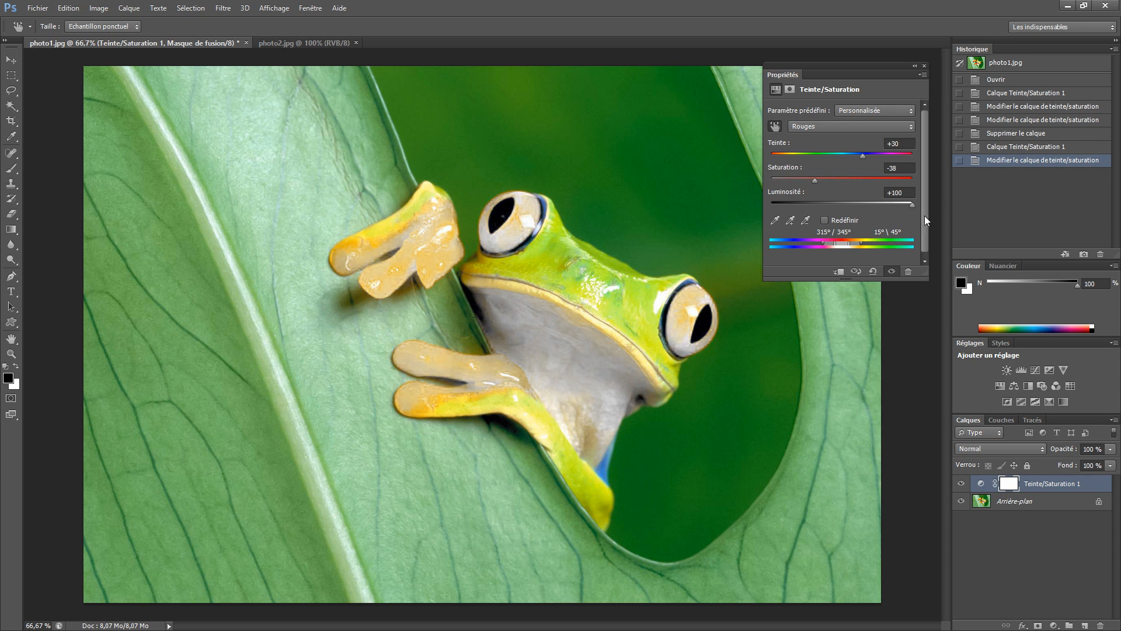
drag(912, 215, 831, 211)
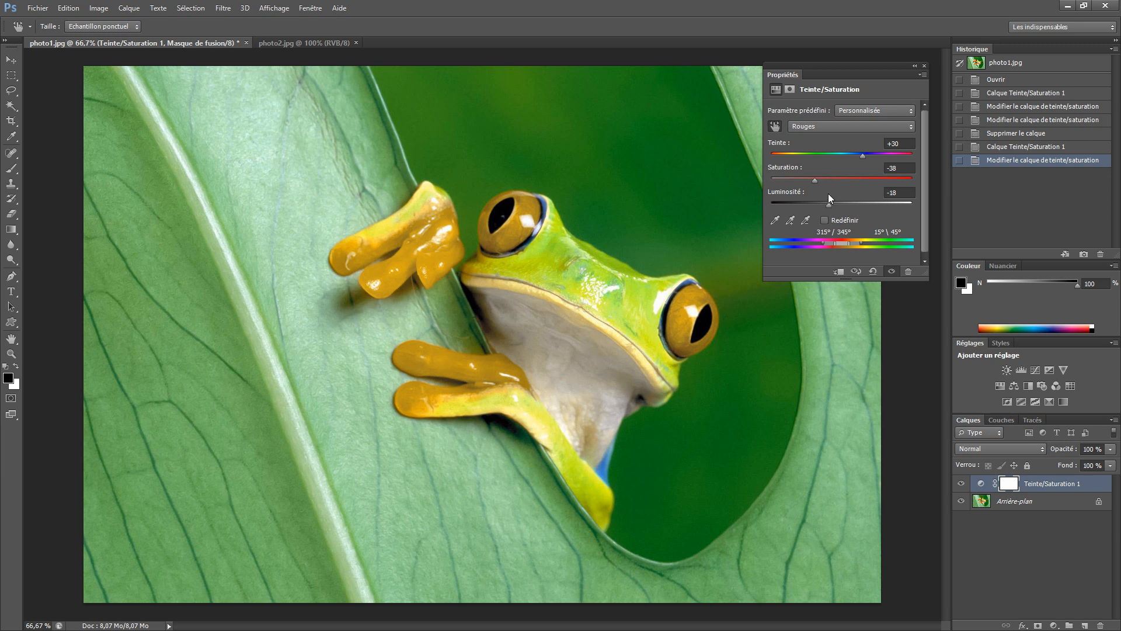
Compare the frog photo with and without the Hue/Saturation adjustment and switch to photo2.jpg
click(891, 272)
click(891, 272)
click(775, 126)
click(296, 43)
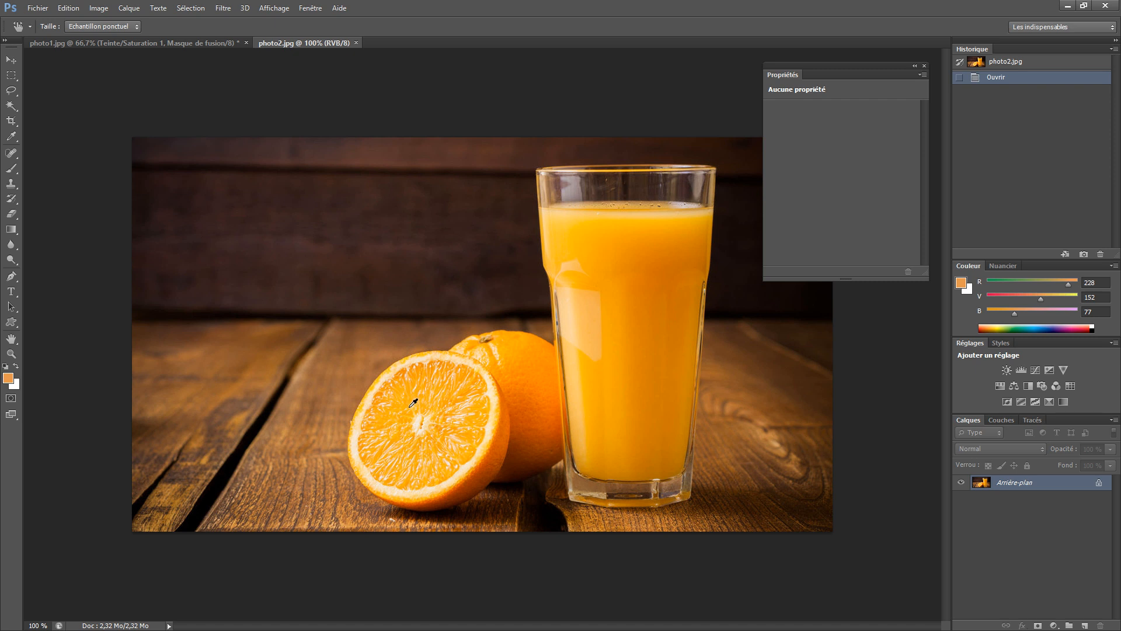
Try a Hue/Saturation layer with the Yellows hue at -34, sampled from the orange juice, and delete the layer
click(1054, 625)
click(1015, 473)
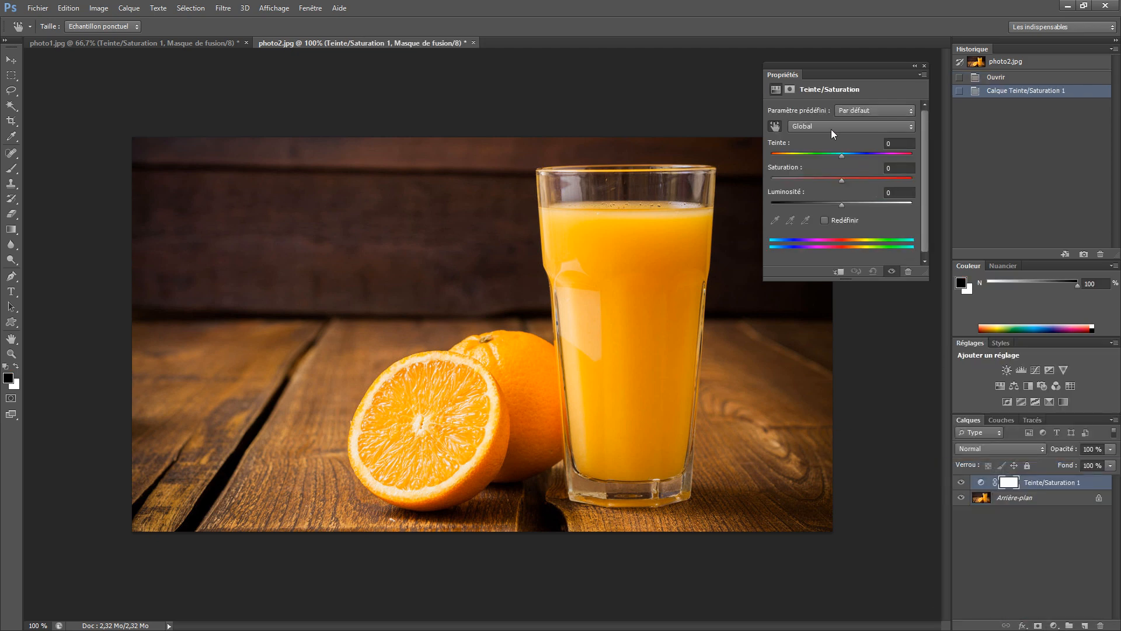
click(774, 126)
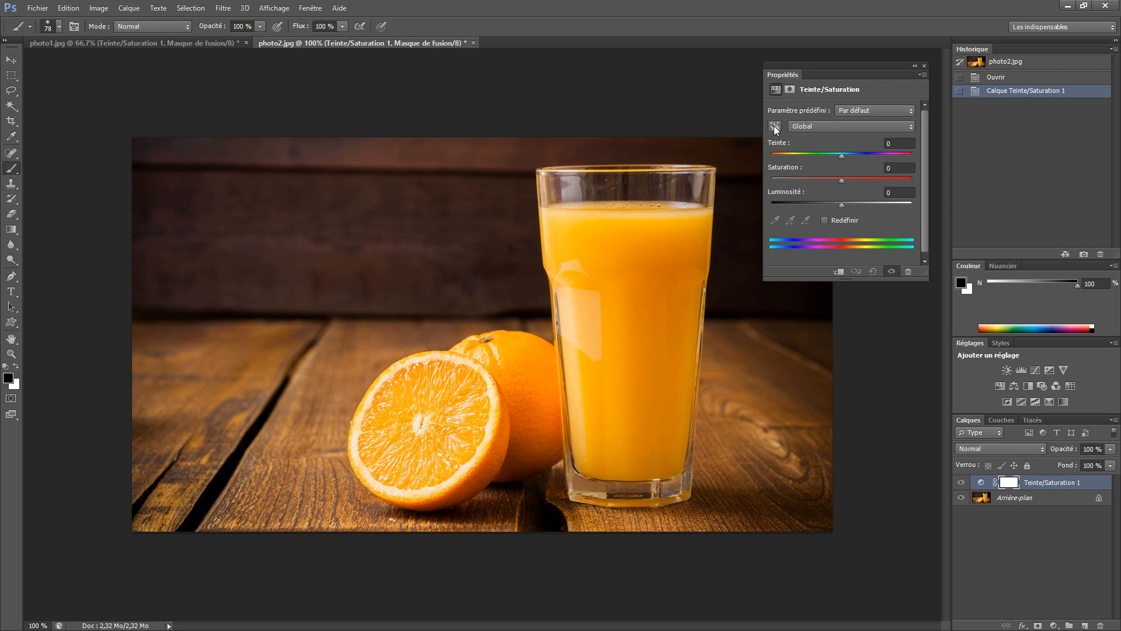
click(657, 236)
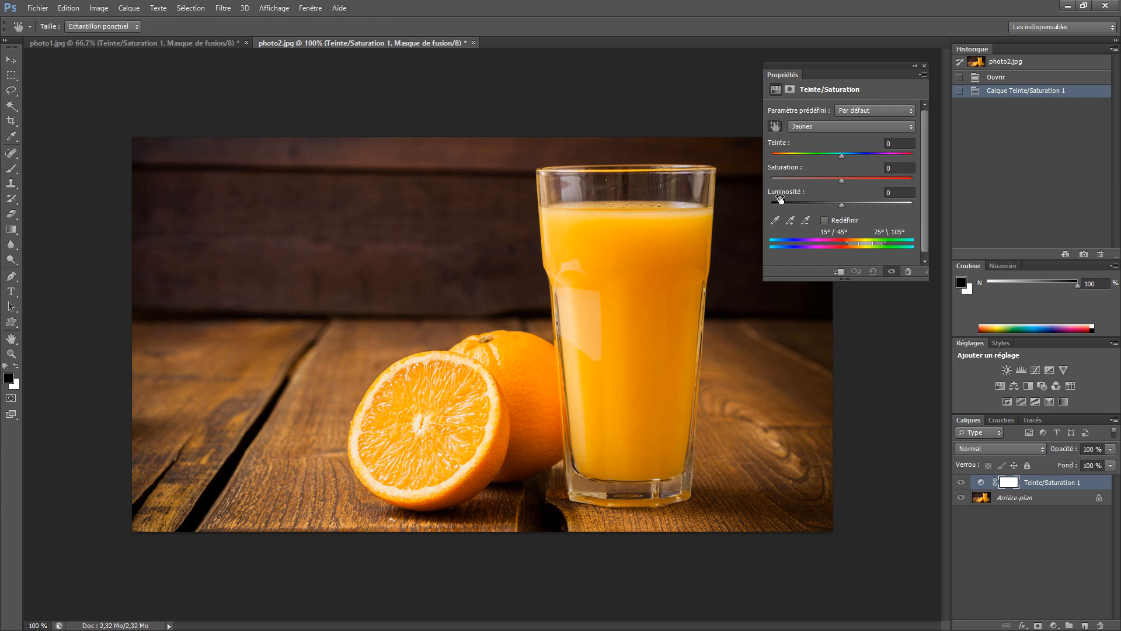
drag(842, 156, 817, 160)
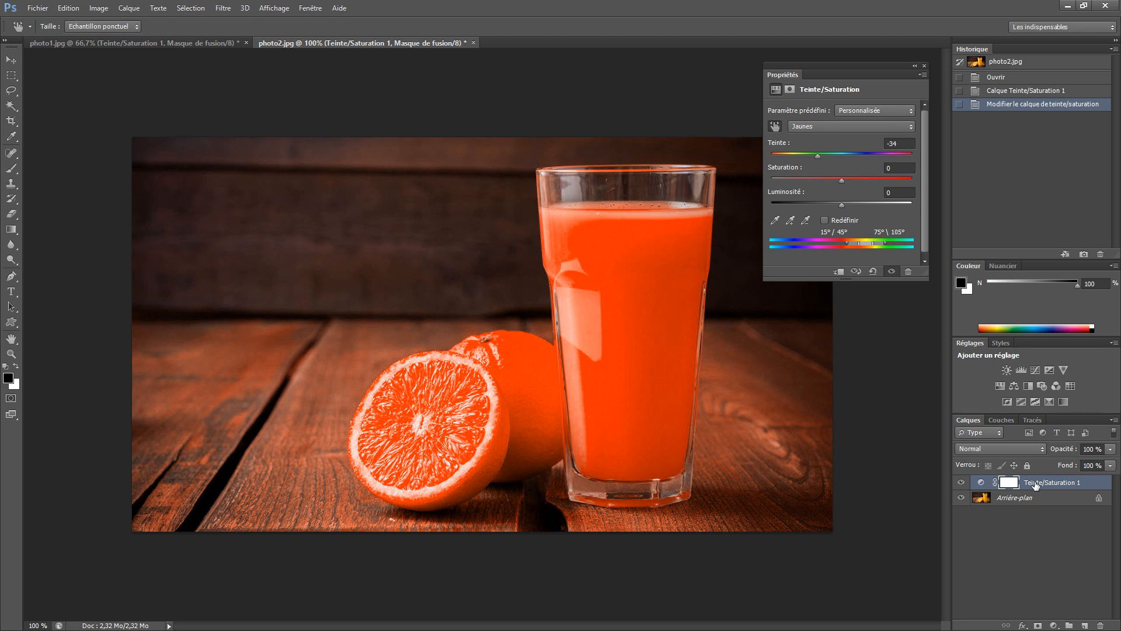
drag(1037, 484, 1100, 625)
key(b)
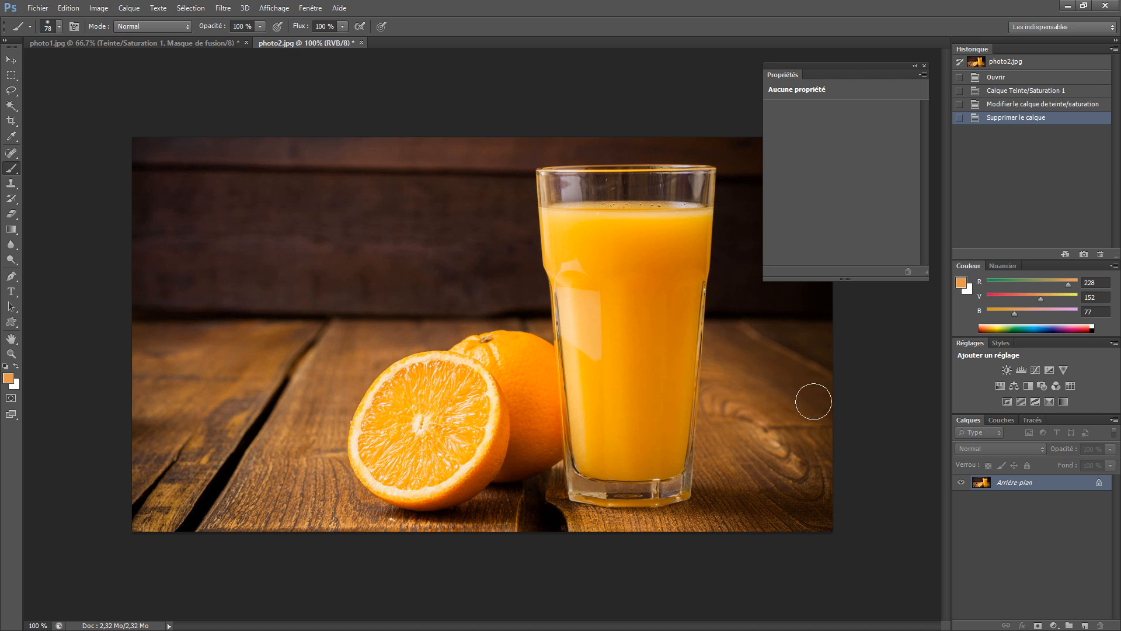
key(v)
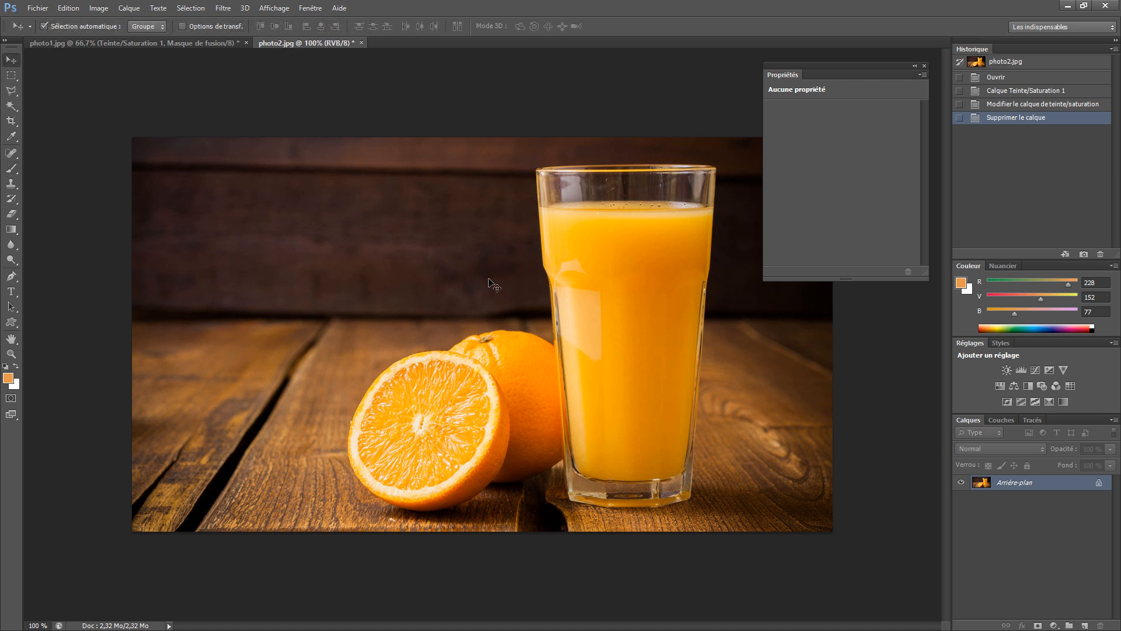
Select the entire glass of orange juice with the Quick Selection tool
click(15, 109)
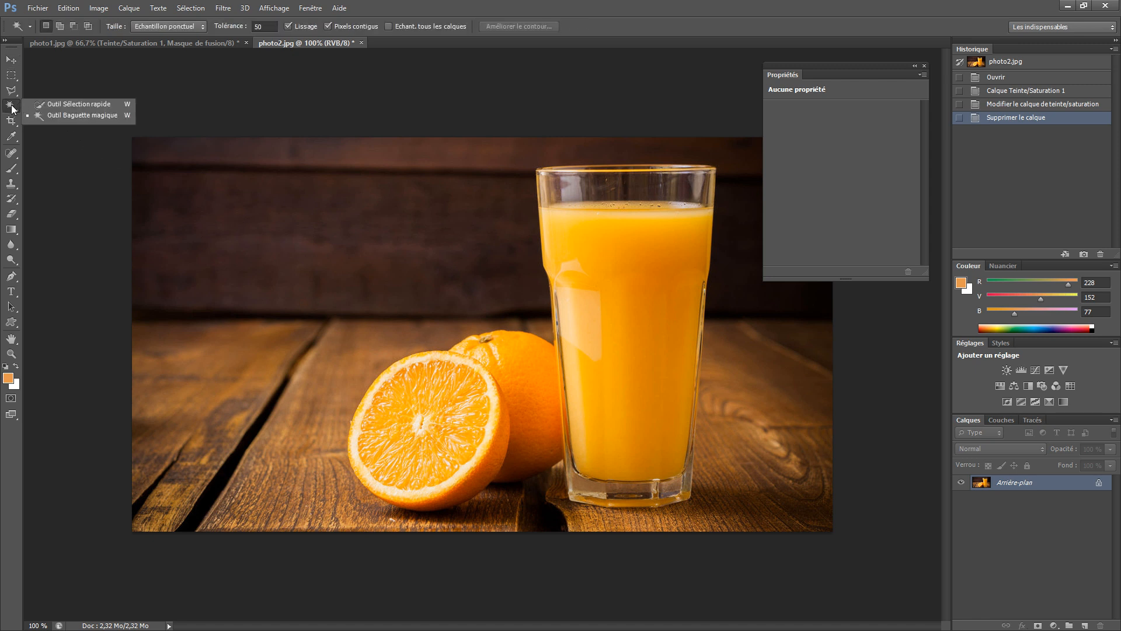
click(61, 105)
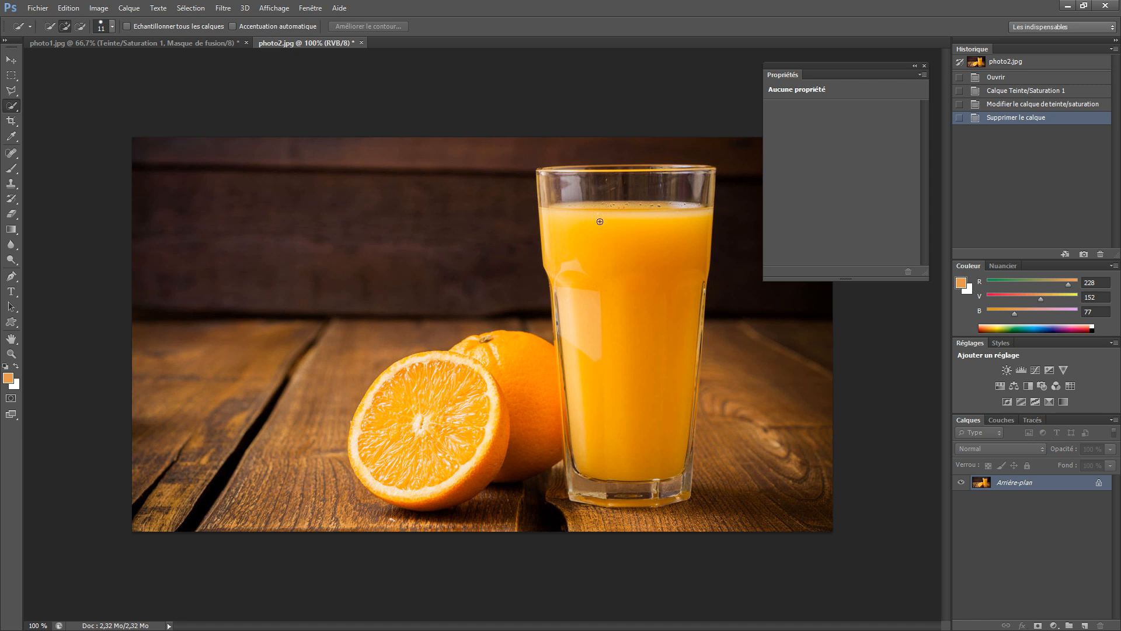
mouse_move(599, 222)
mouse_down()
mouse_move(635, 230)
mouse_move(608, 255)
mouse_move(643, 394)
mouse_move(635, 464)
mouse_move(601, 460)
mouse_move(623, 451)
mouse_move(605, 449)
mouse_up()
click(601, 416)
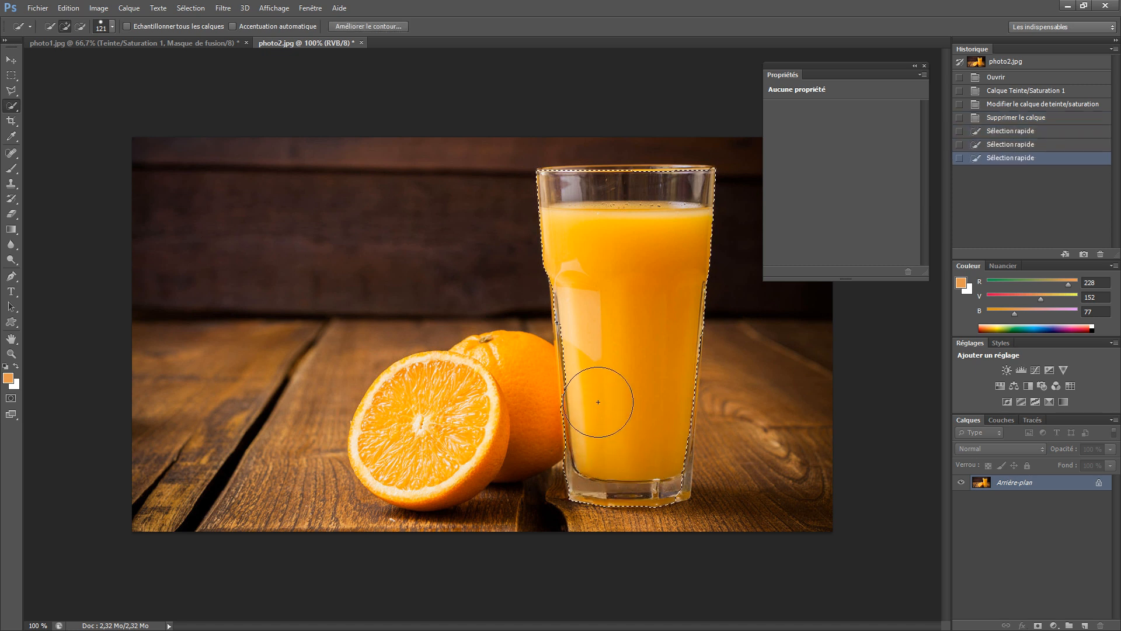
click(600, 387)
click(599, 361)
click(594, 350)
click(592, 332)
click(590, 321)
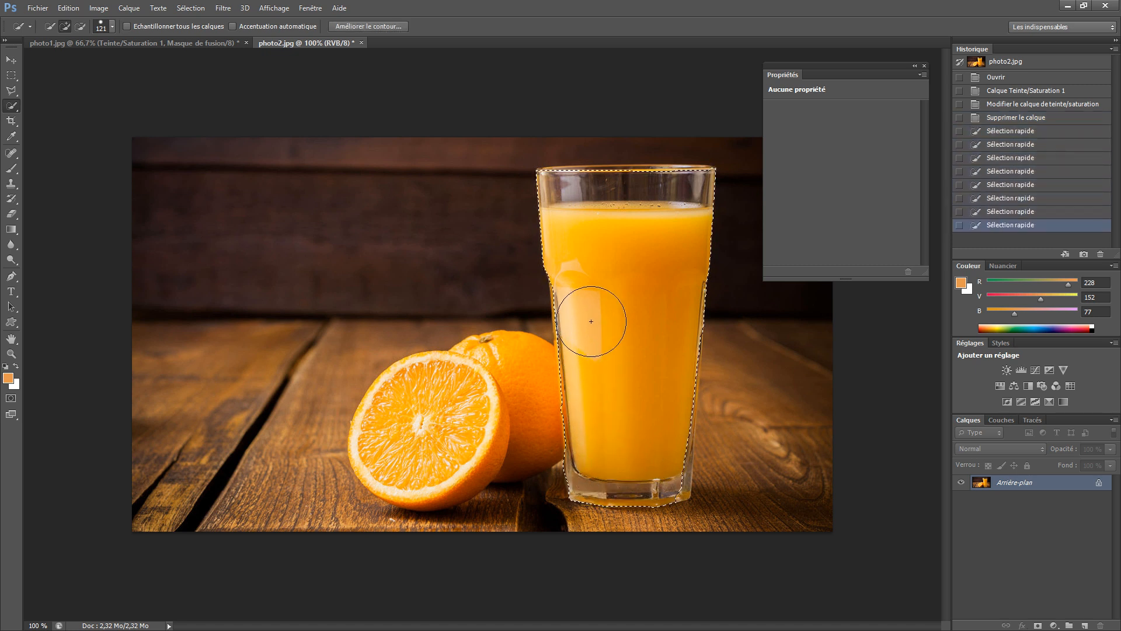
drag(658, 454, 663, 471)
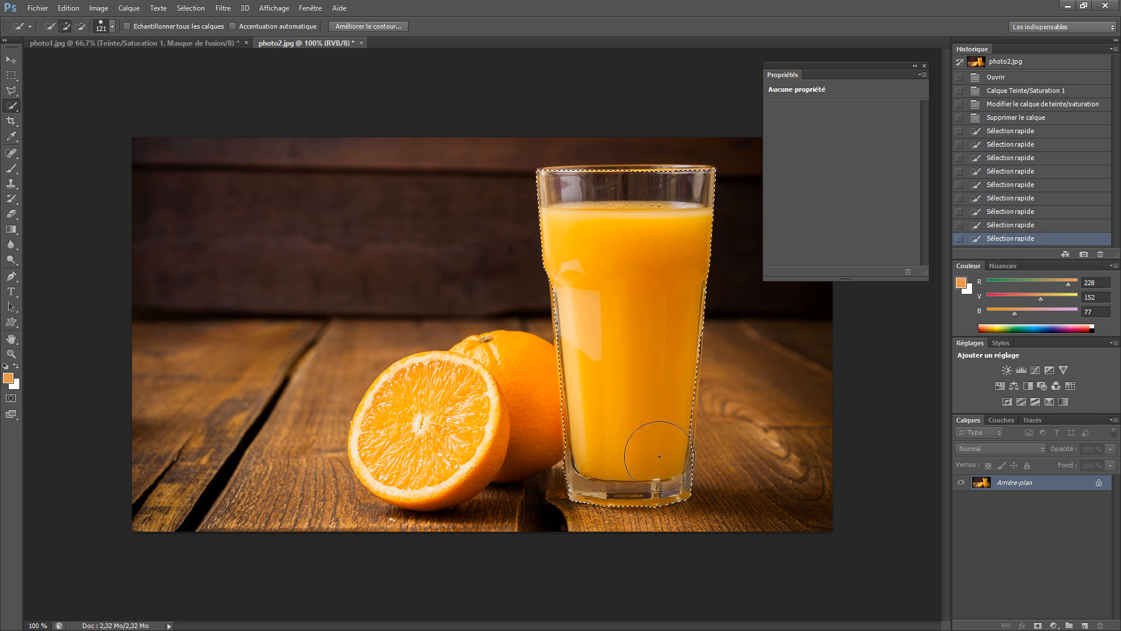
click(659, 434)
click(658, 393)
click(665, 374)
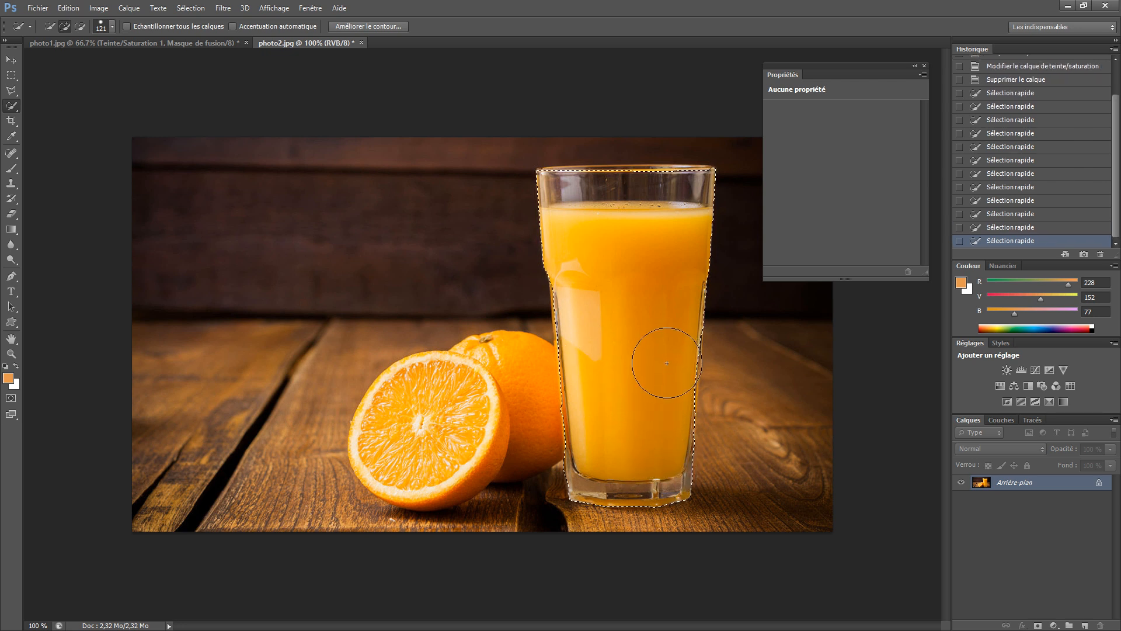
click(666, 363)
click(665, 381)
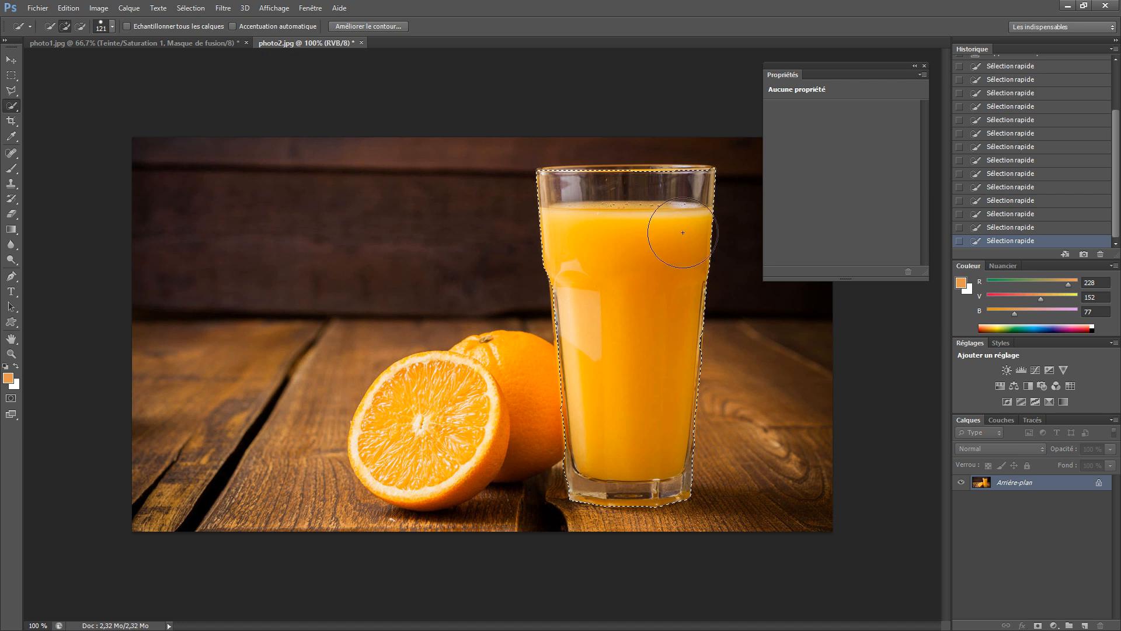
Extend the quick selection around the glass's upper right edge and subtract the background that spilled in
click(684, 201)
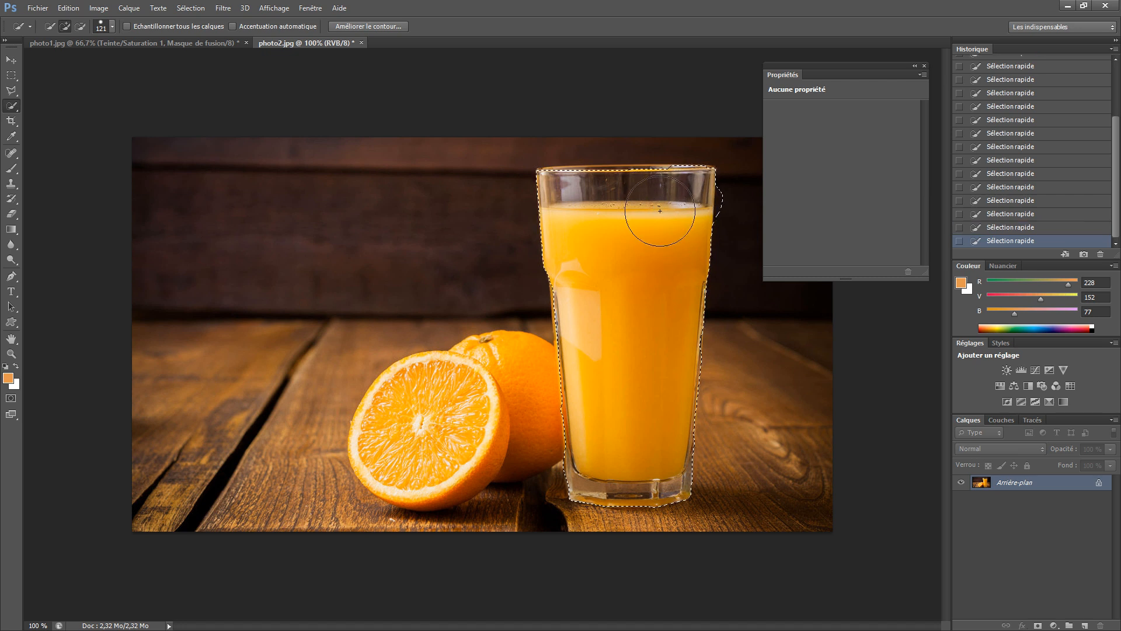
alt+click(677, 217)
drag(662, 211, 651, 211)
click(741, 198)
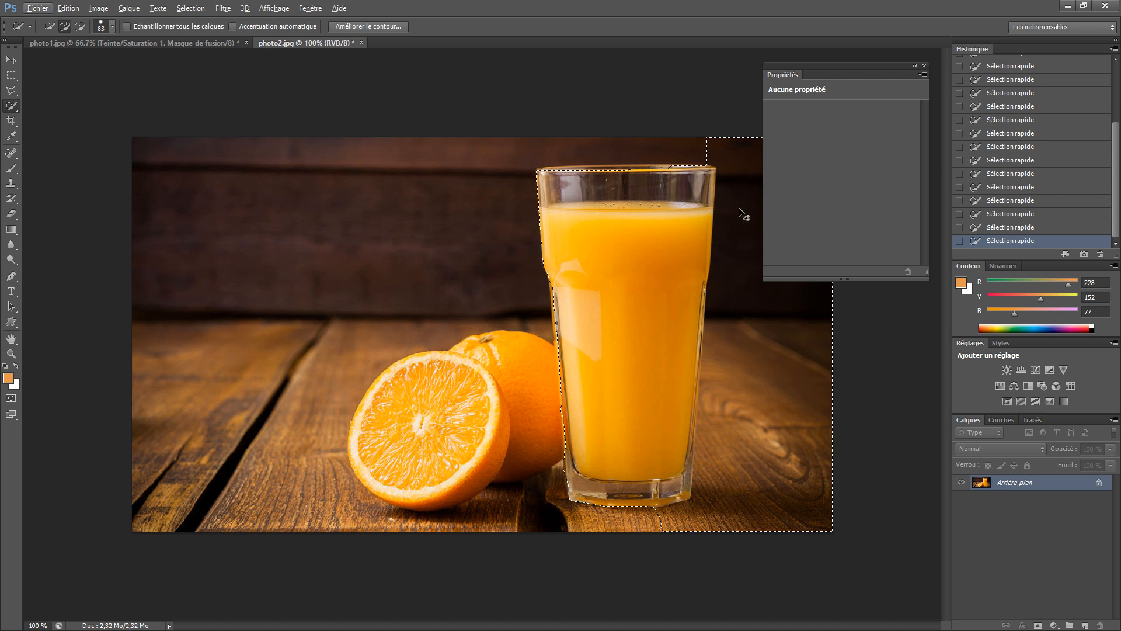
alt+click(740, 207)
key(alt)
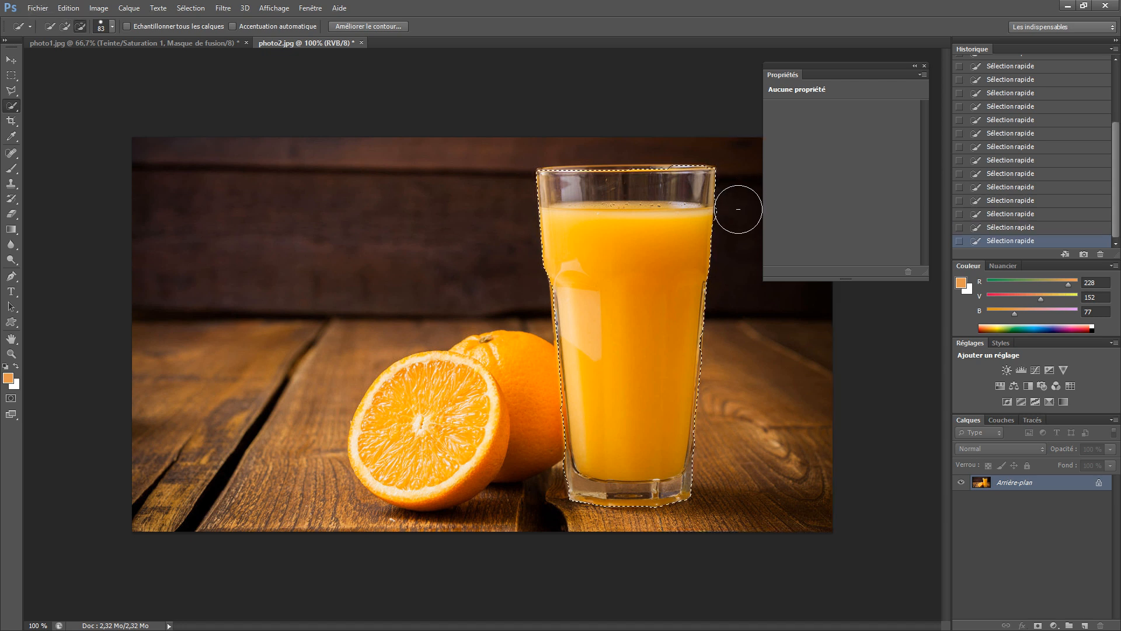
key(alt)
key(alt)
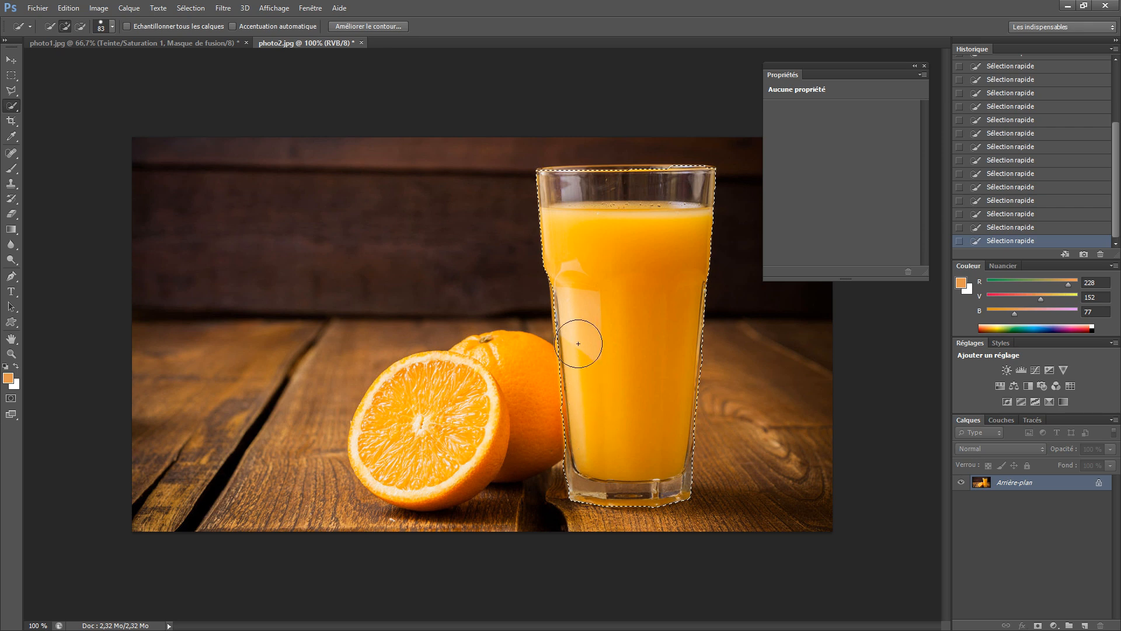
scroll(578, 193, up, 2)
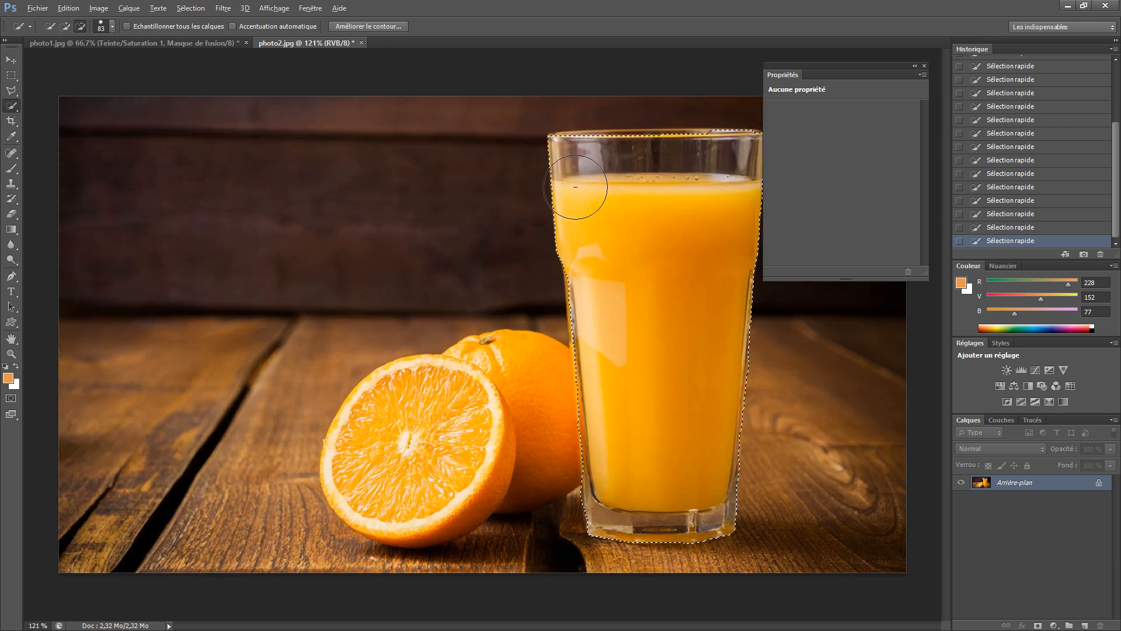
key(alt)
drag(635, 157, 388, 252)
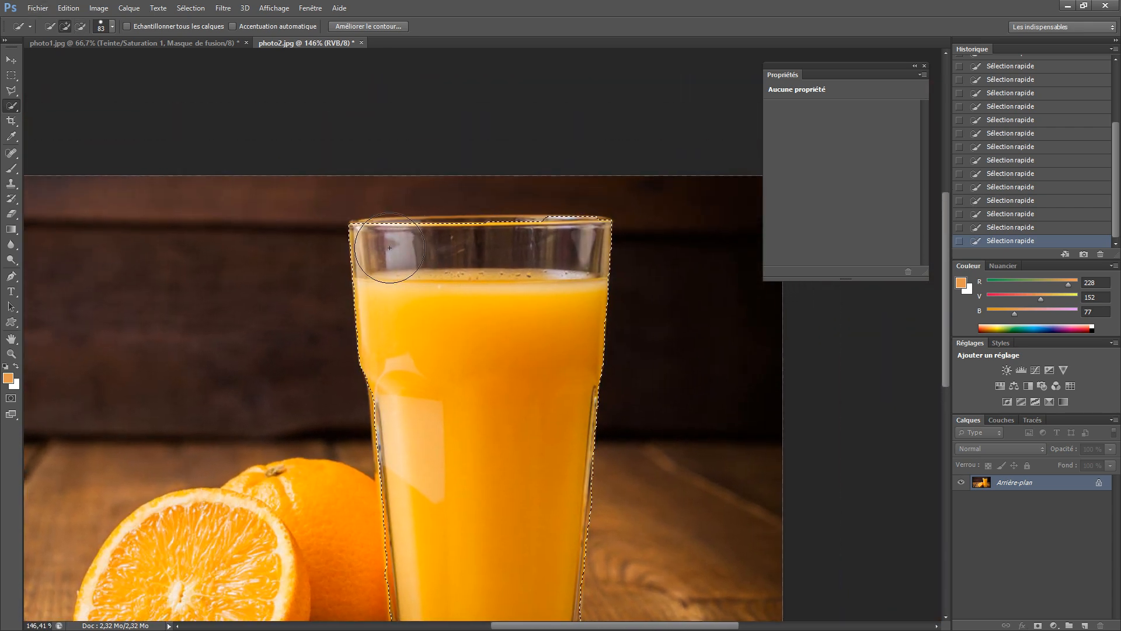
drag(373, 256, 477, 262)
drag(573, 250, 533, 250)
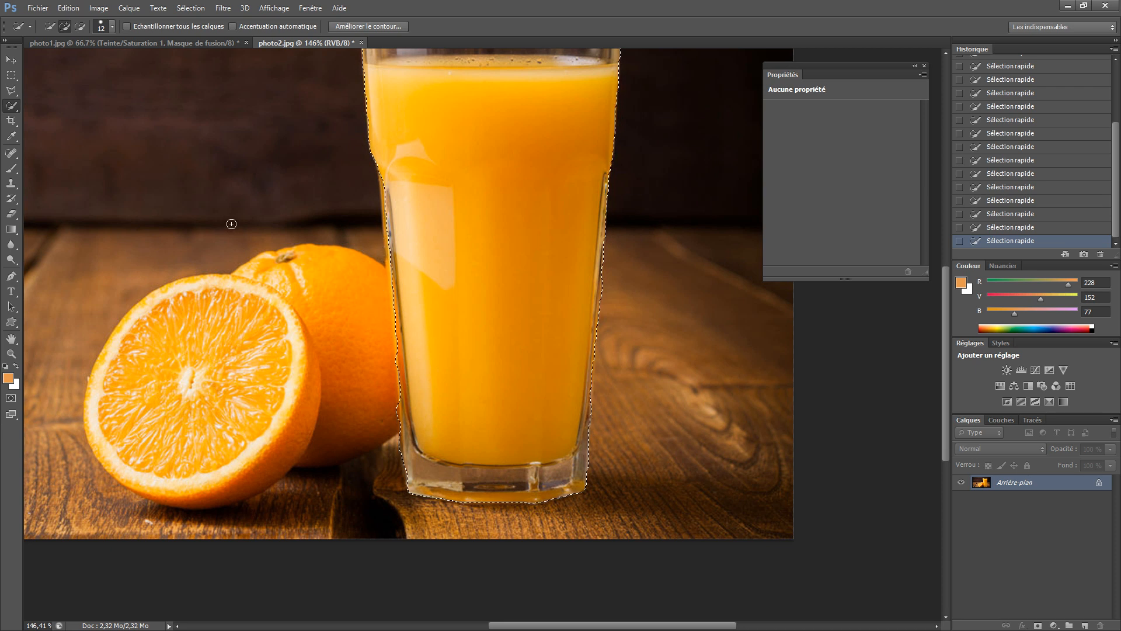
Add the missing sliver along the glass's left edge to the selection with the Polygonal Lasso tool
click(11, 91)
right_click(10, 92)
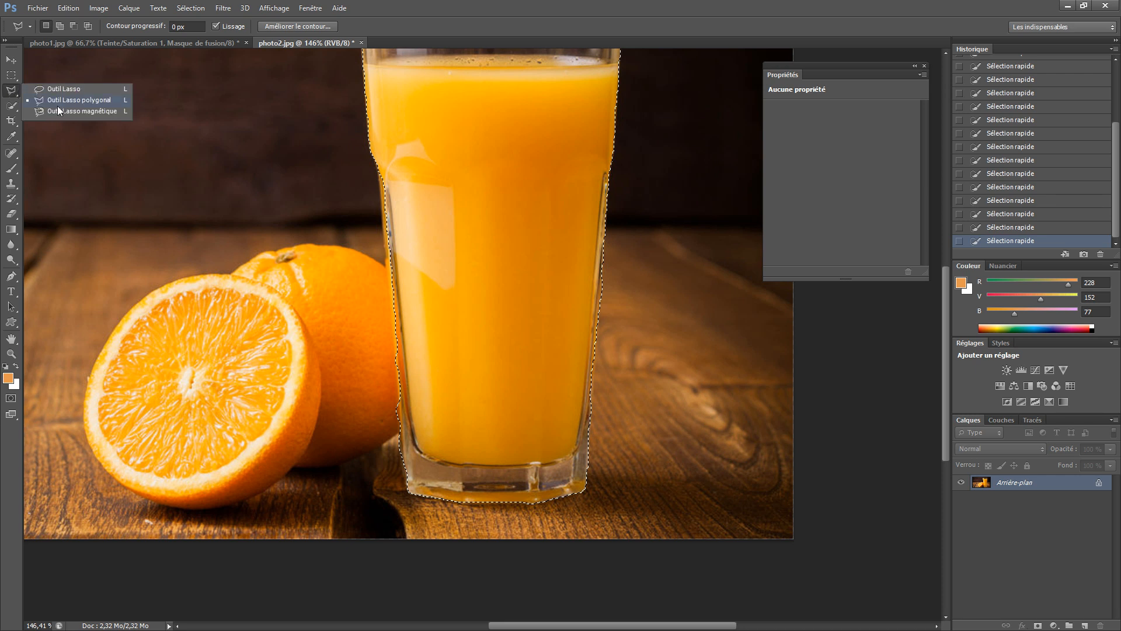
click(59, 102)
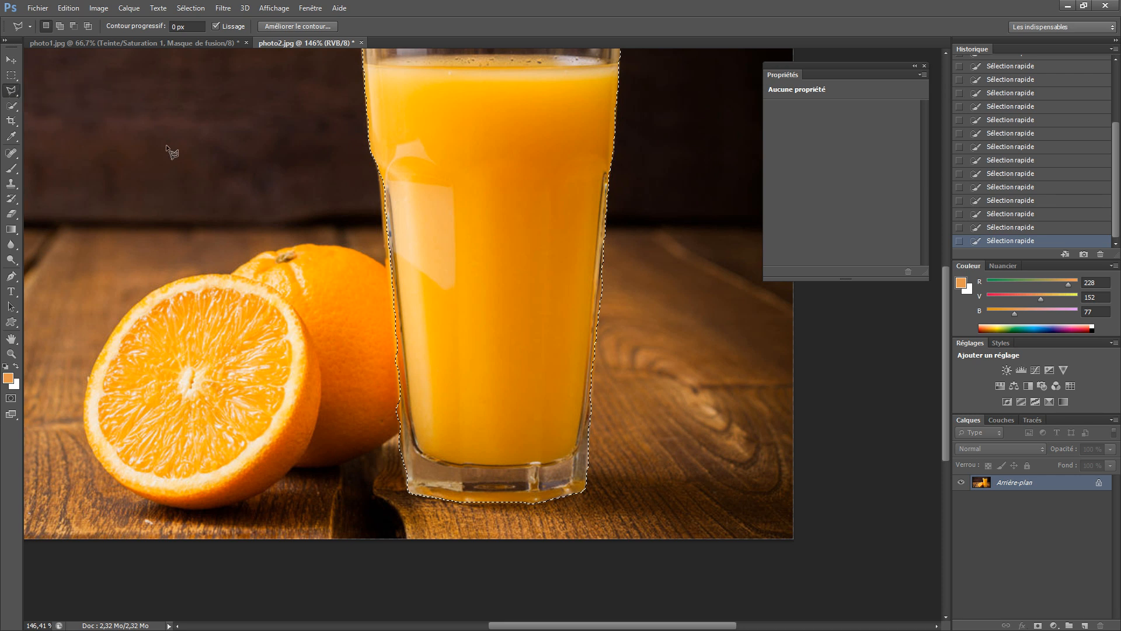
click(378, 169)
key(Escape)
click(60, 25)
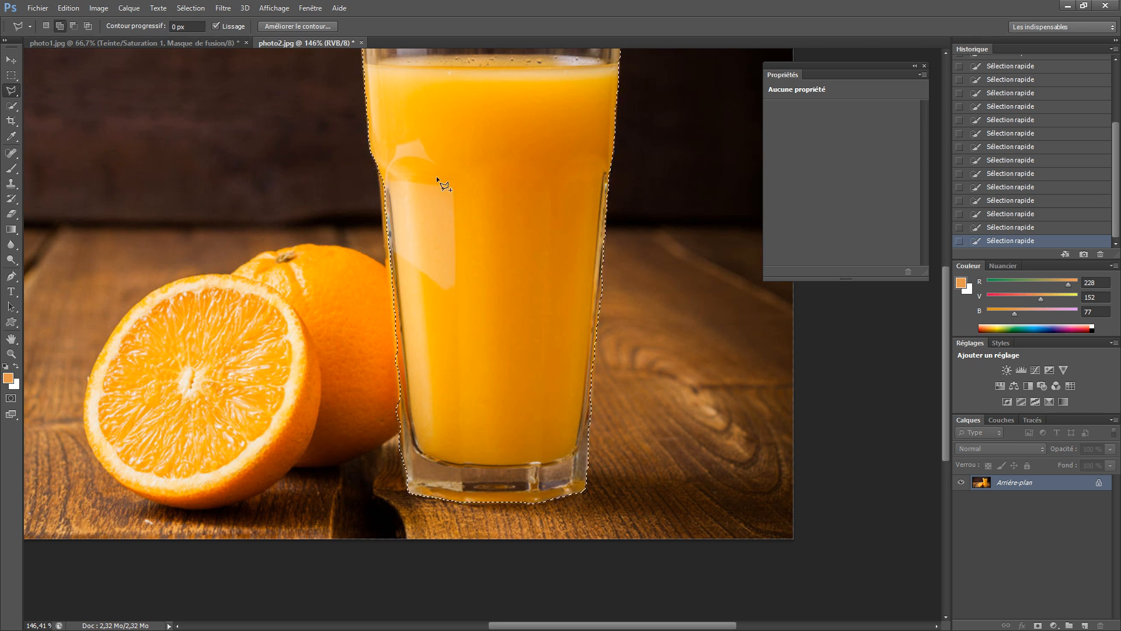
click(376, 160)
double_click(436, 202)
Subtract the strip outside the glass's lower left side from the selection with the Polygonal Lasso tool
click(74, 27)
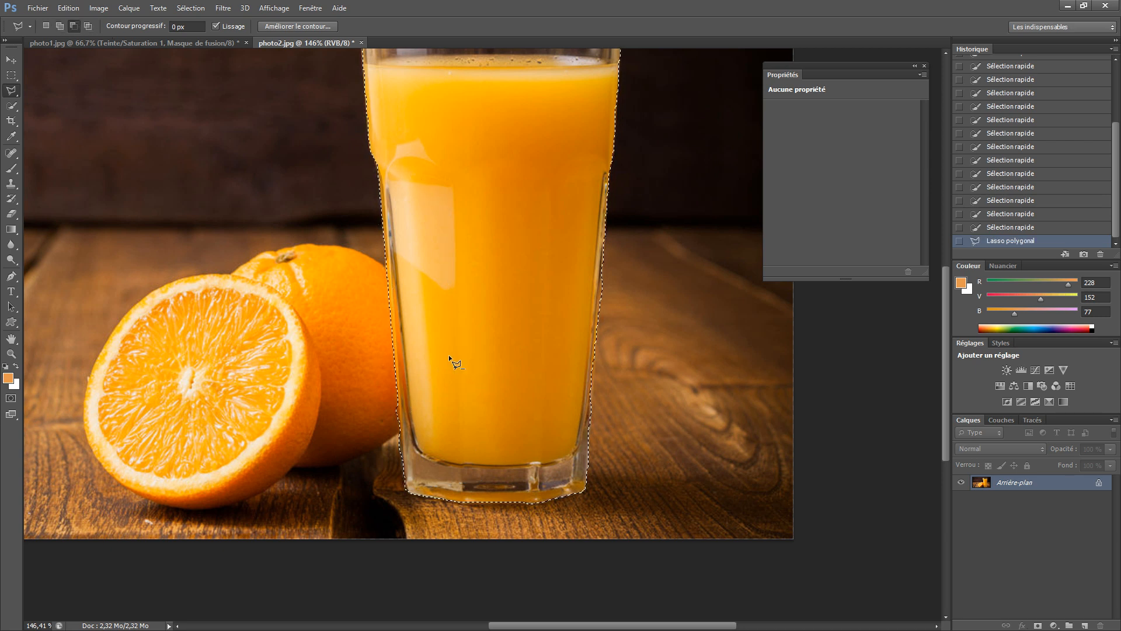
click(374, 168)
double_click(405, 499)
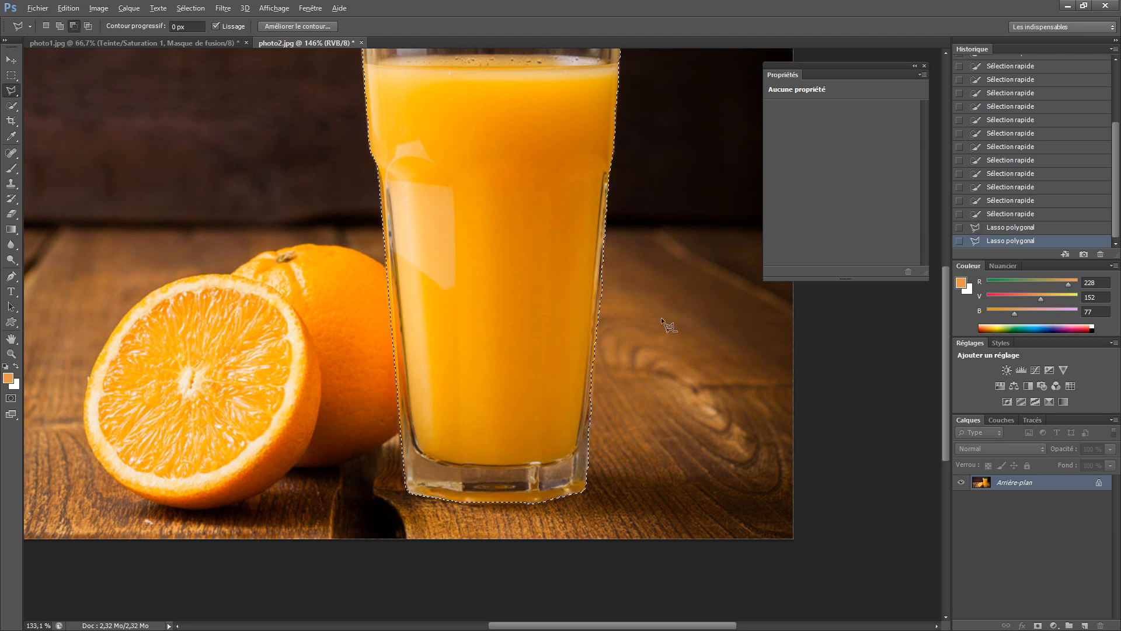
Create a Hue/Saturation adjustment layer from the glass selection and sample the juice to target the Yellows range
scroll(661, 317, down, 2)
scroll(642, 291, down, 3)
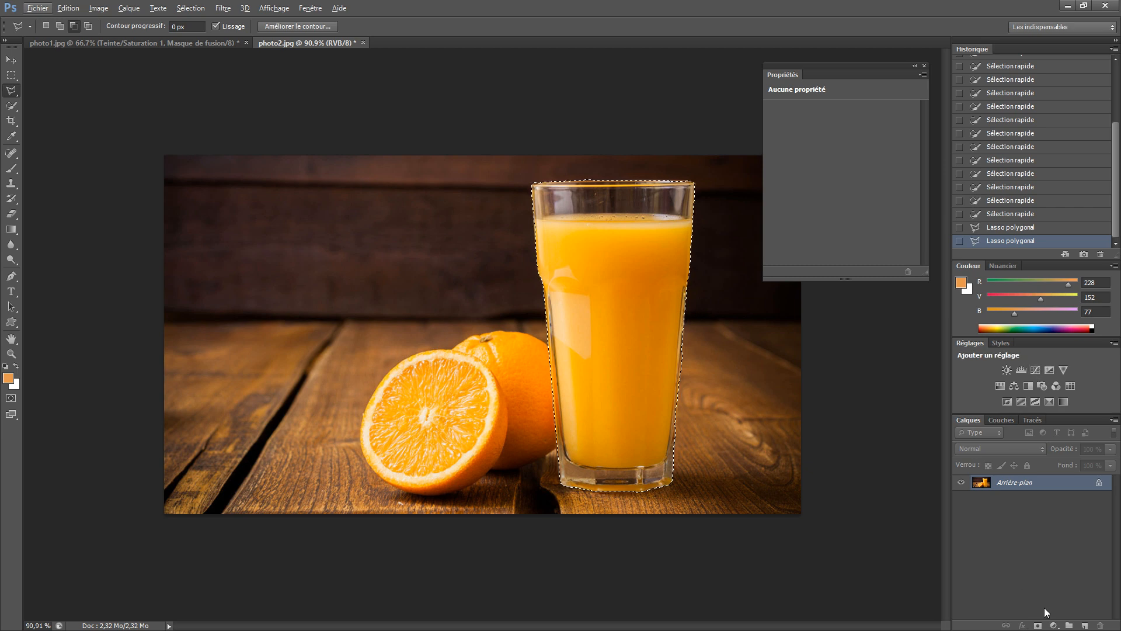
click(1054, 624)
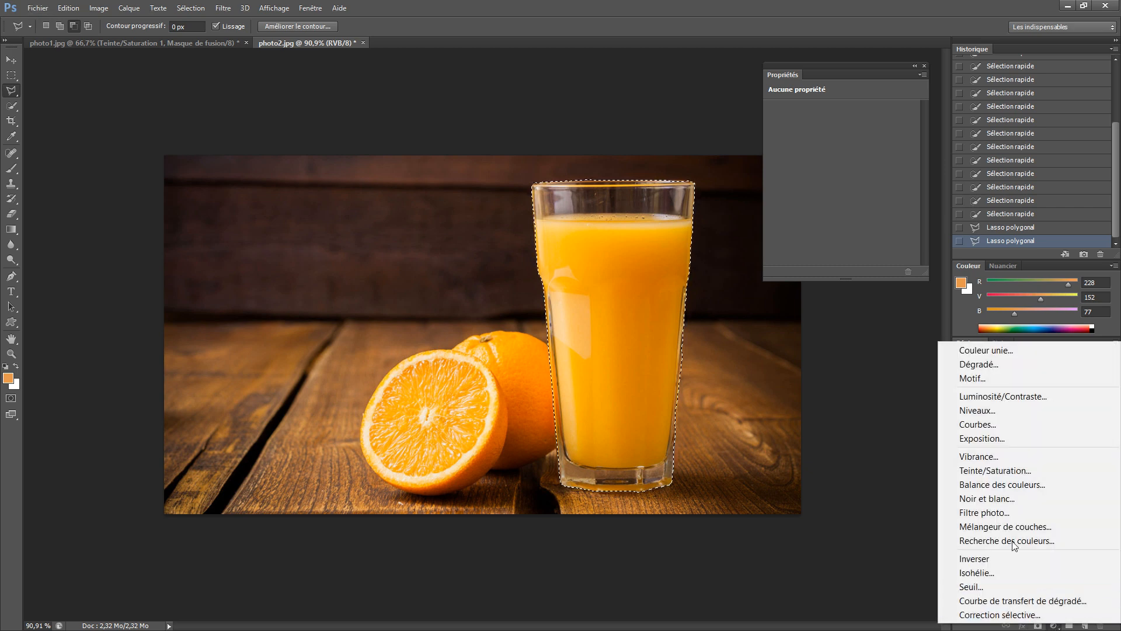
click(989, 472)
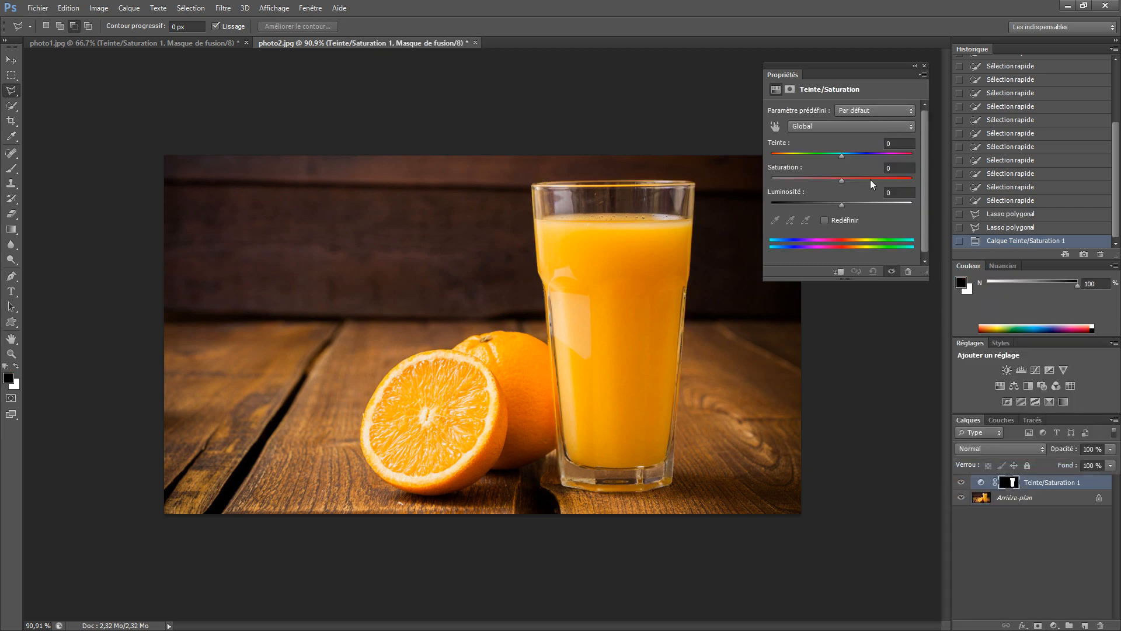
key(v)
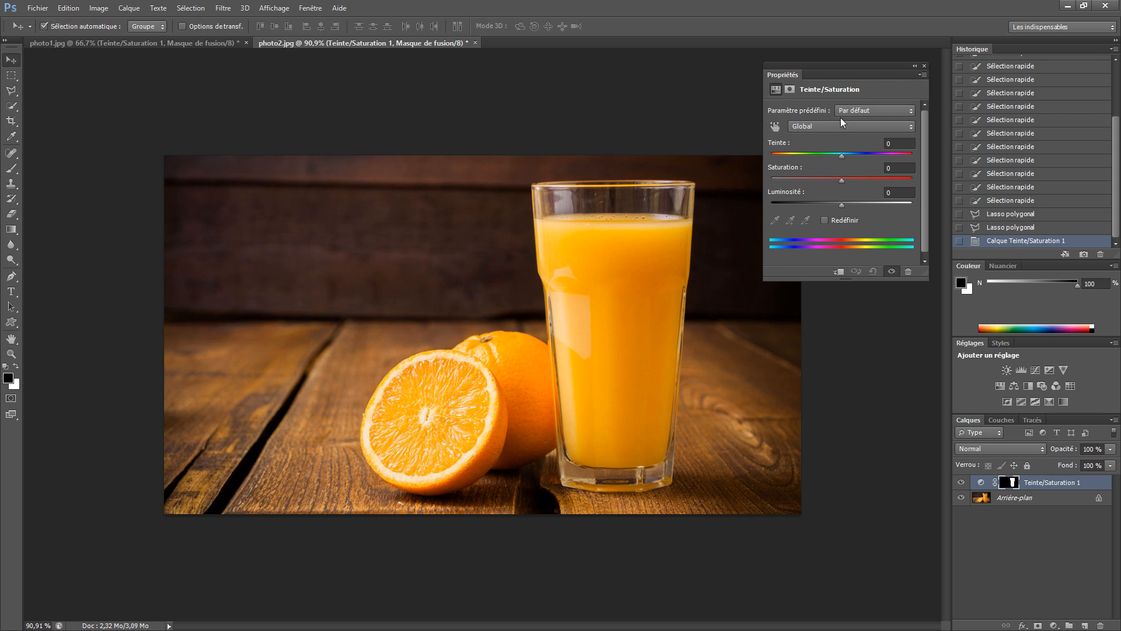
click(777, 126)
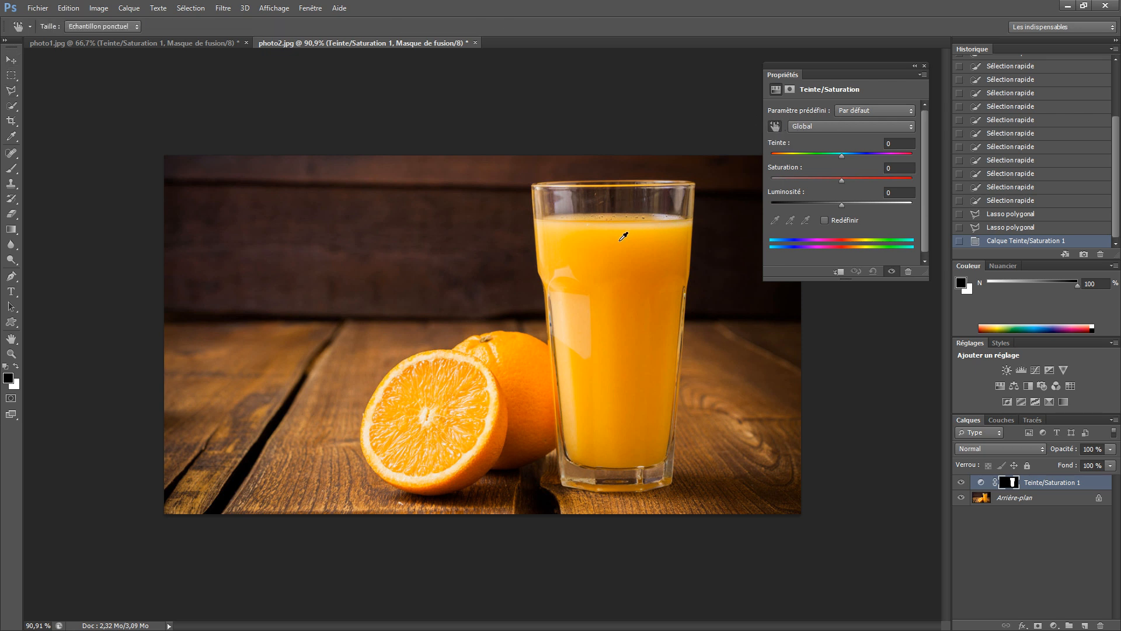
click(598, 235)
Turn the juice milky white by setting the Yellows hue to +62, saturation to -94 and lightness to about +90
drag(842, 155, 883, 156)
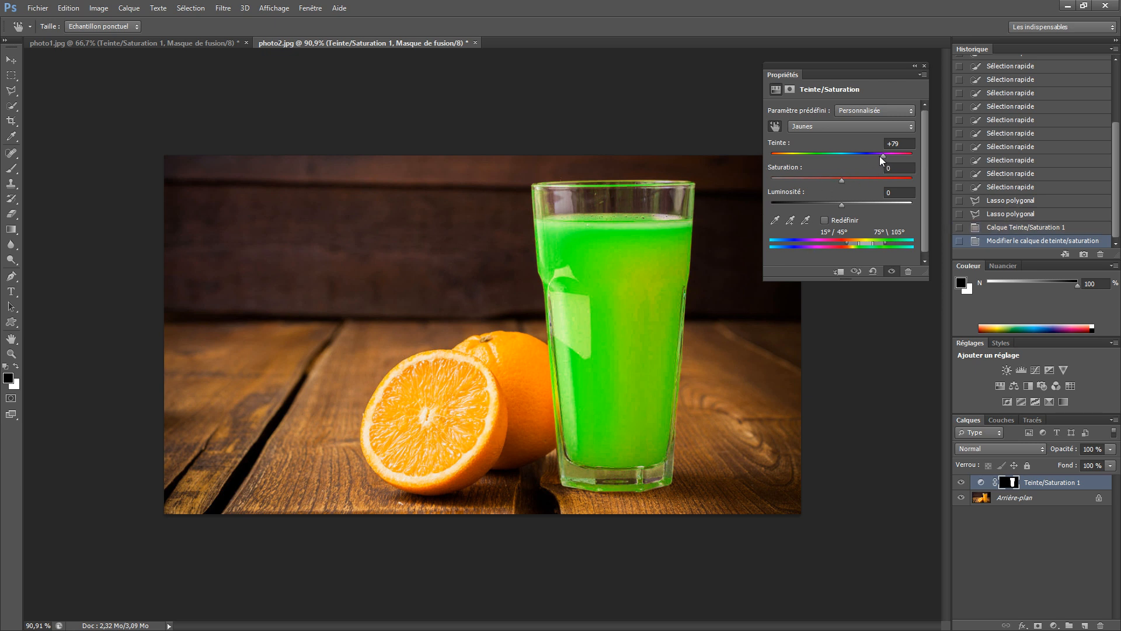
drag(881, 156, 779, 188)
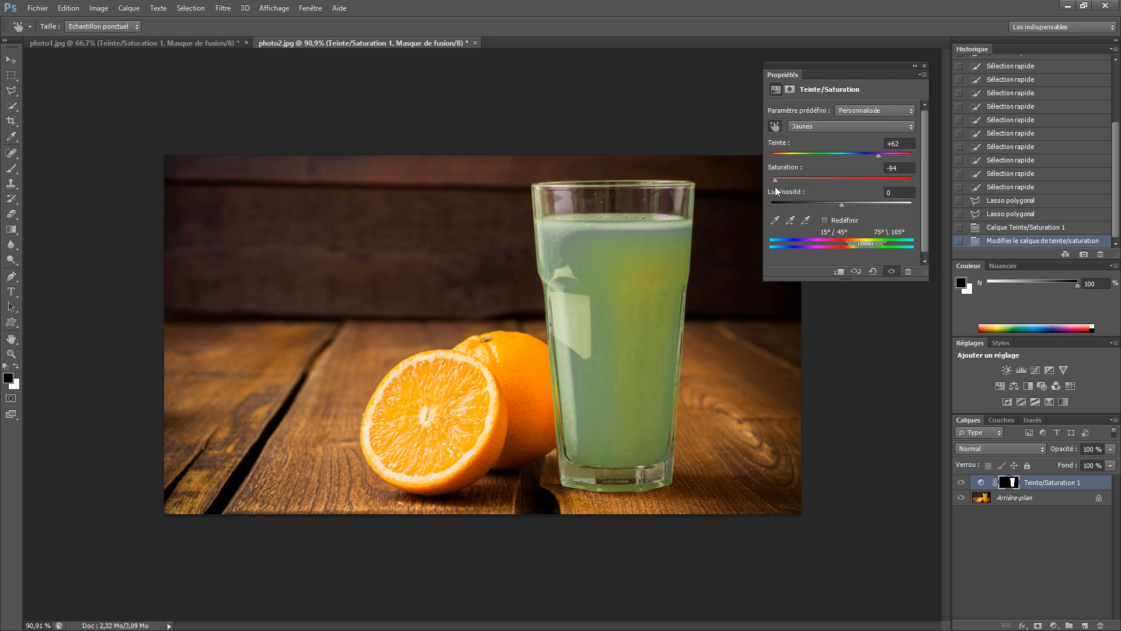
drag(839, 204, 903, 204)
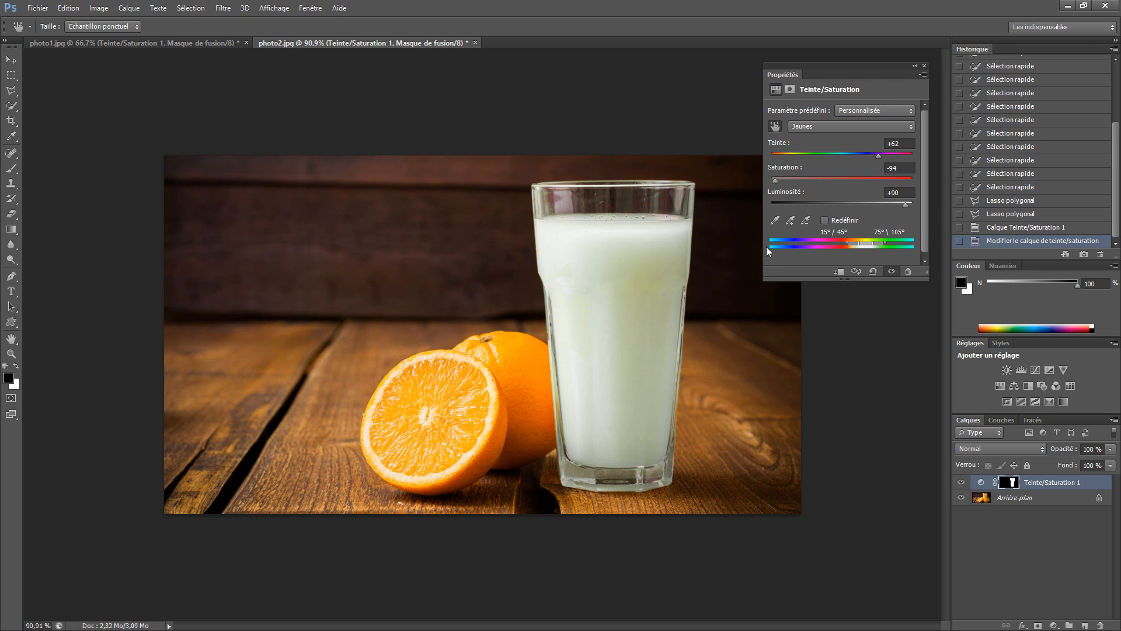
click(777, 179)
drag(903, 205, 900, 205)
Activate the Hue/Saturation layer's mask and the Brush tool for painting around the glass
click(1010, 484)
key(v)
scroll(692, 355, up, 3)
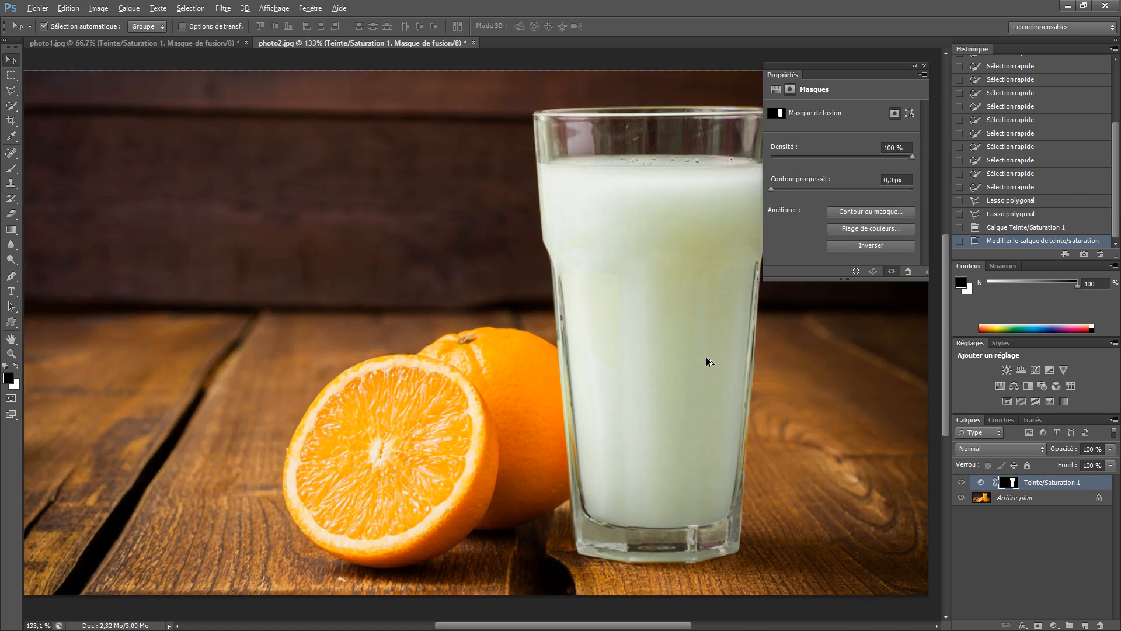
drag(756, 355, 529, 366)
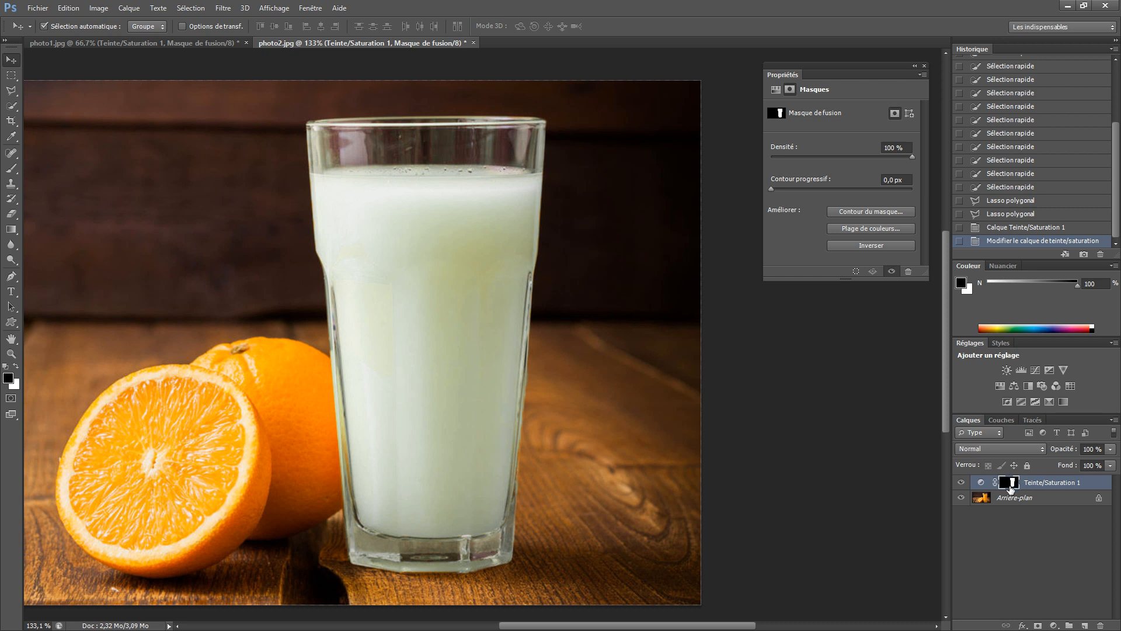
click(11, 169)
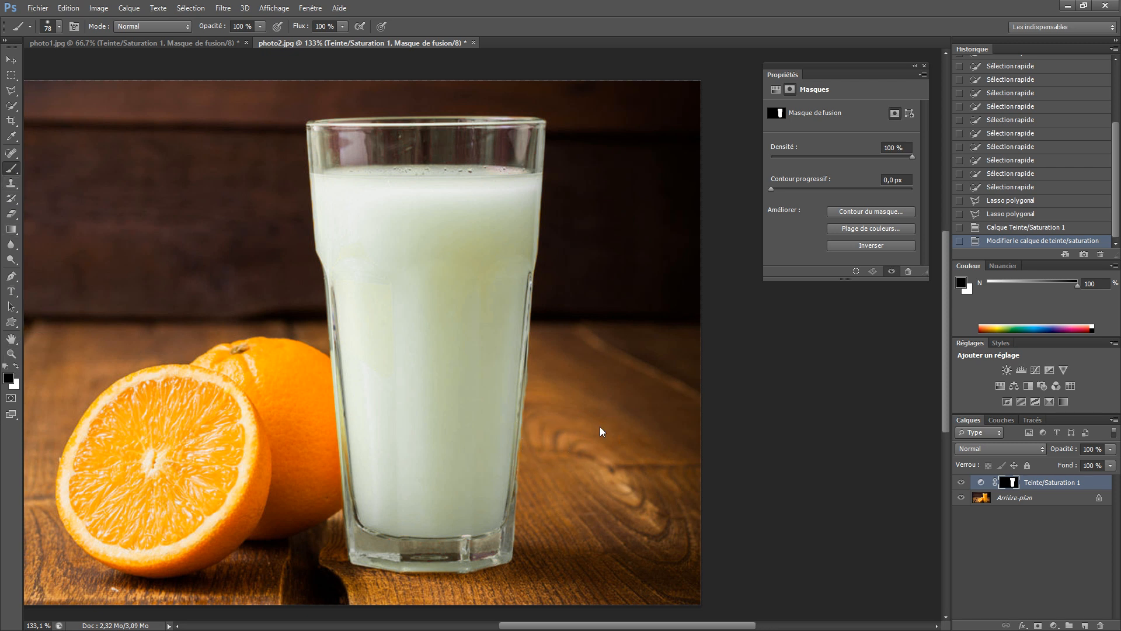
Try a black brush stroke of size 24 across the glass on the layer mask and undo it
drag(601, 427, 581, 418)
mouse_move(339, 425)
mouse_down()
mouse_move(477, 392)
mouse_move(572, 391)
mouse_up()
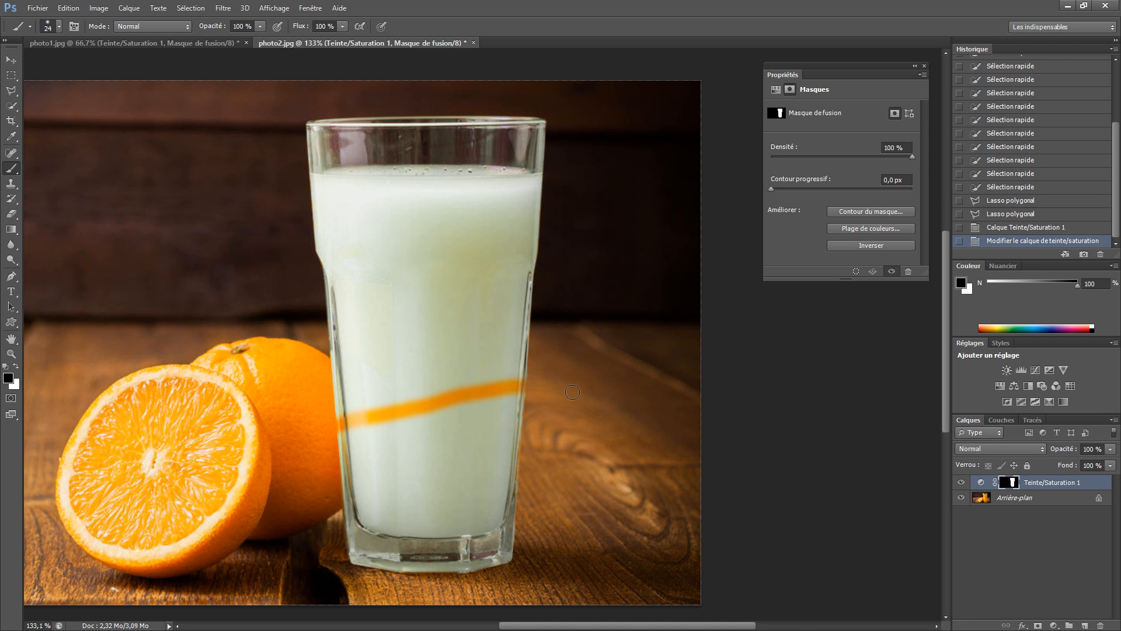
key(ctrl+z)
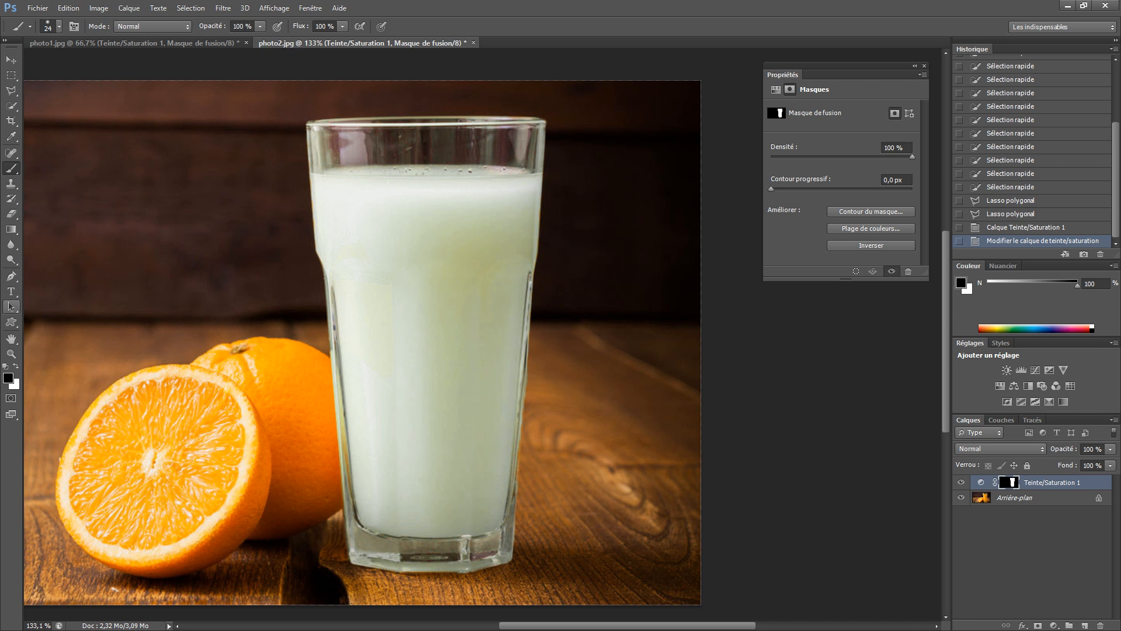
Paint white on the layer mask over the cut orange half, enlarging the brush to 126, to extend the adjustment there
click(17, 366)
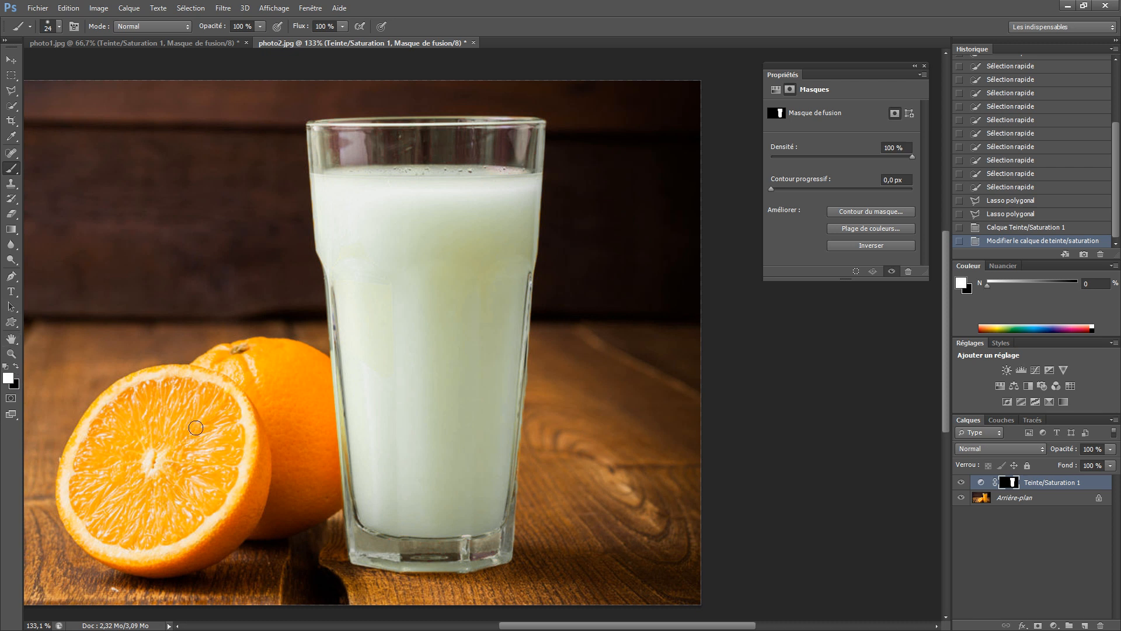
mouse_move(176, 385)
mouse_down()
mouse_move(218, 402)
mouse_move(227, 434)
mouse_up()
mouse_move(175, 436)
alt+mouse_down()
mouse_move(214, 435)
mouse_move(202, 419)
mouse_move(140, 498)
mouse_move(119, 457)
mouse_move(154, 419)
mouse_move(167, 419)
mouse_move(112, 457)
mouse_move(107, 498)
mouse_move(175, 501)
mouse_move(225, 464)
mouse_move(209, 422)
mouse_move(169, 409)
mouse_move(127, 429)
mouse_move(110, 462)
mouse_move(112, 506)
mouse_move(154, 520)
mouse_move(202, 470)
mouse_move(175, 398)
mouse_move(120, 423)
mouse_move(207, 418)
mouse_move(192, 488)
mouse_move(125, 513)
mouse_move(264, 510)
alt+mouse_up()
scroll(492, 499, down, 2)
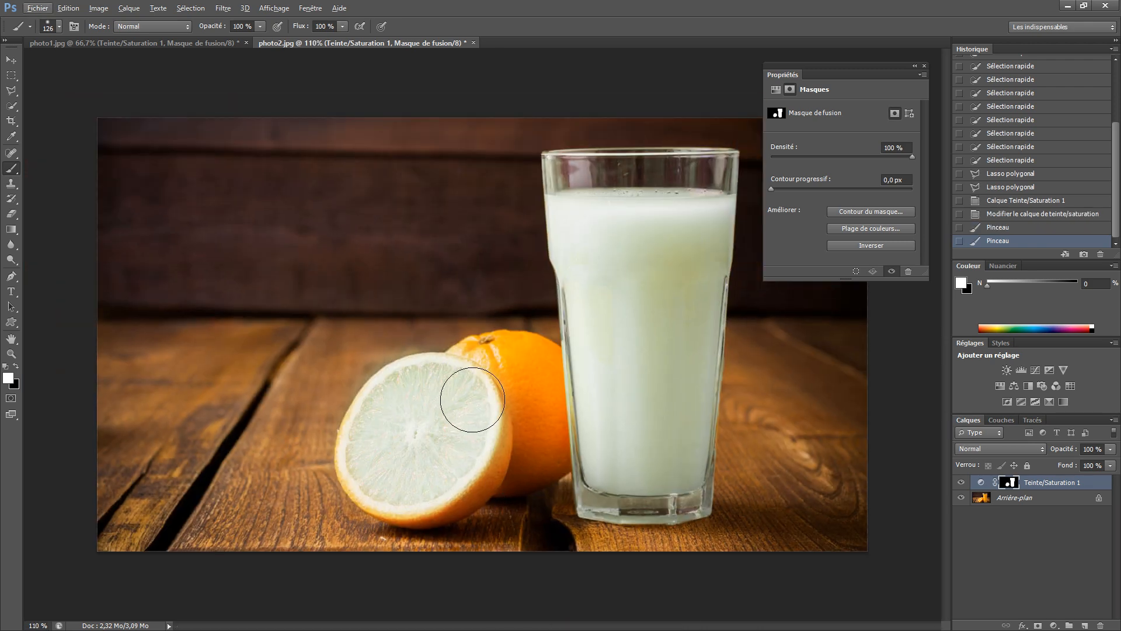